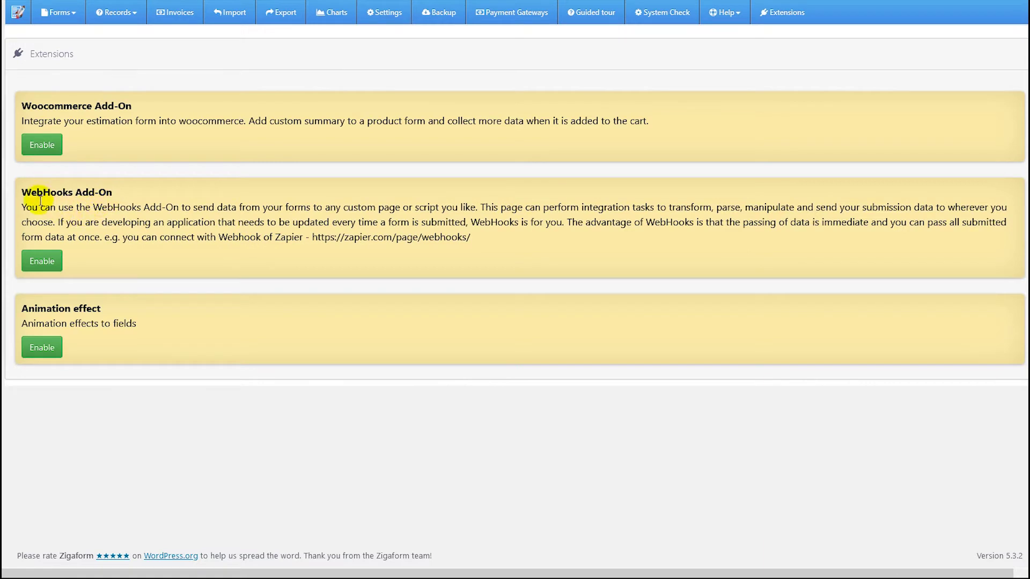
Enable the WebHooks Add-On on the Extensions page
left_click(31, 262)
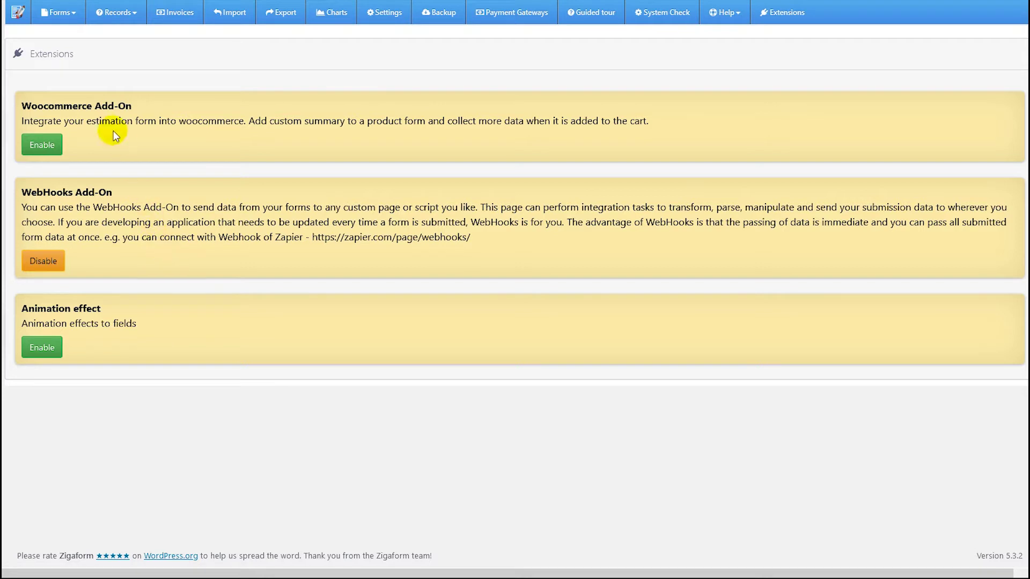
Create a new form named 'example form' and open it in the editor
left_click(63, 19)
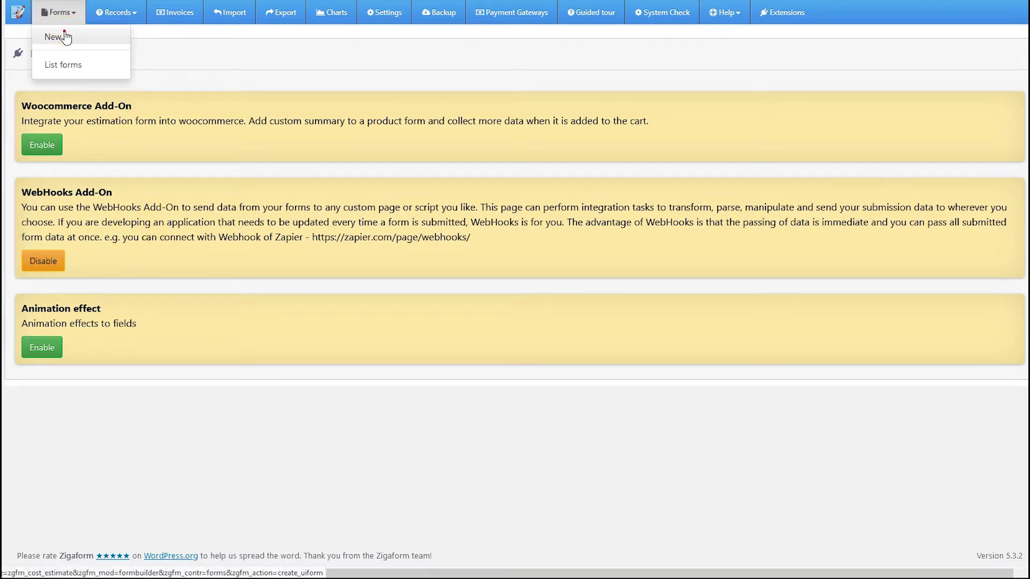
left_click(89, 35)
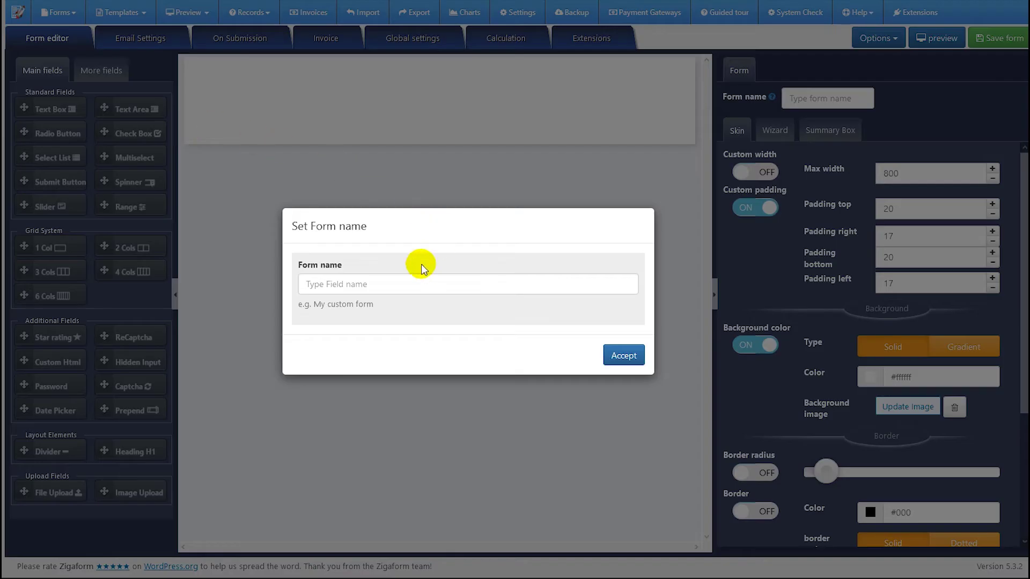
left_click(380, 284)
type("test exampel form")
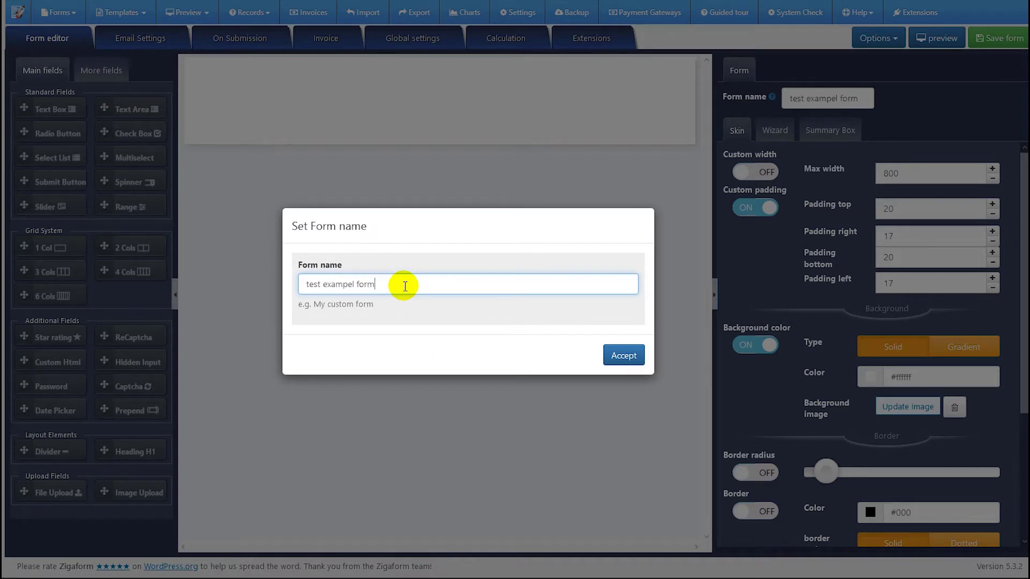
key("ctrl+a")
type("exam")
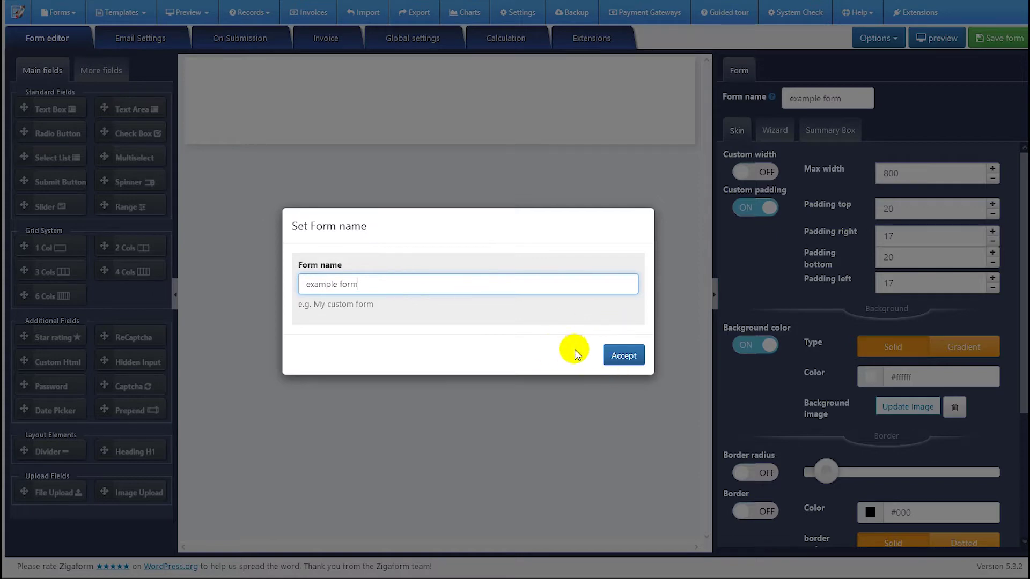
left_click(624, 356)
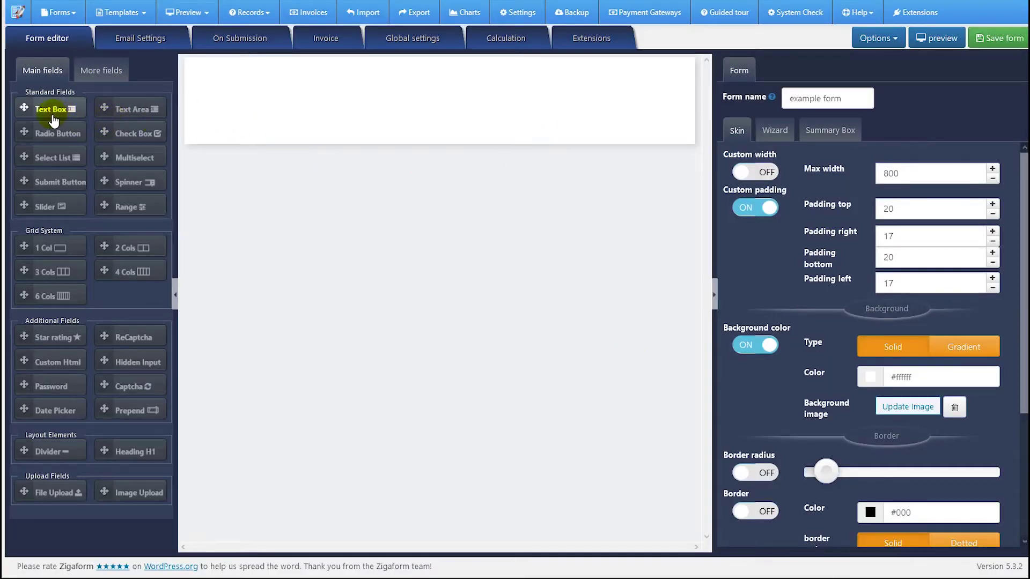
Add a text box named email, labelled 'Email address', with the Email validator
left_click_drag(51, 110, 269, 146)
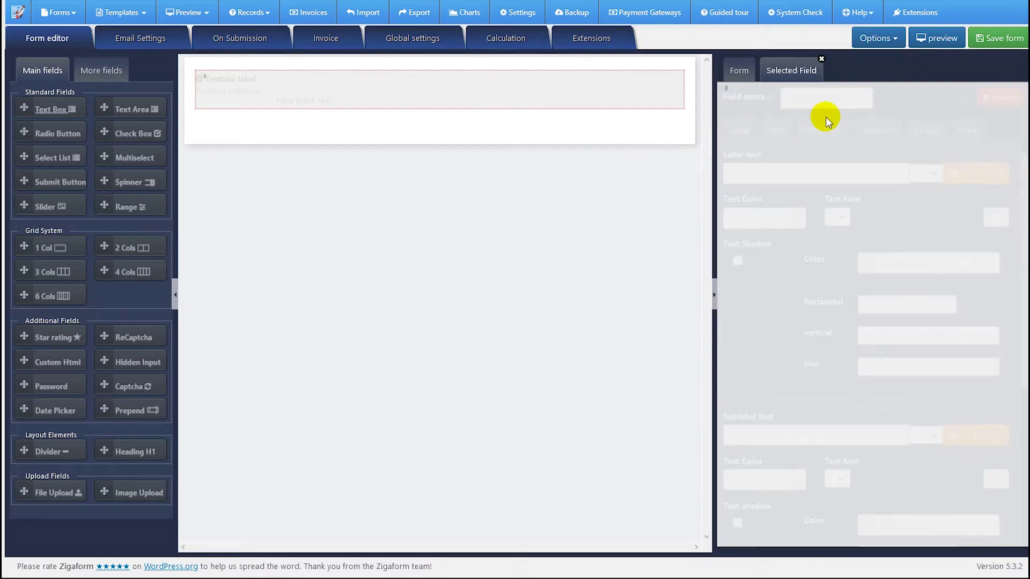
double_click(840, 97)
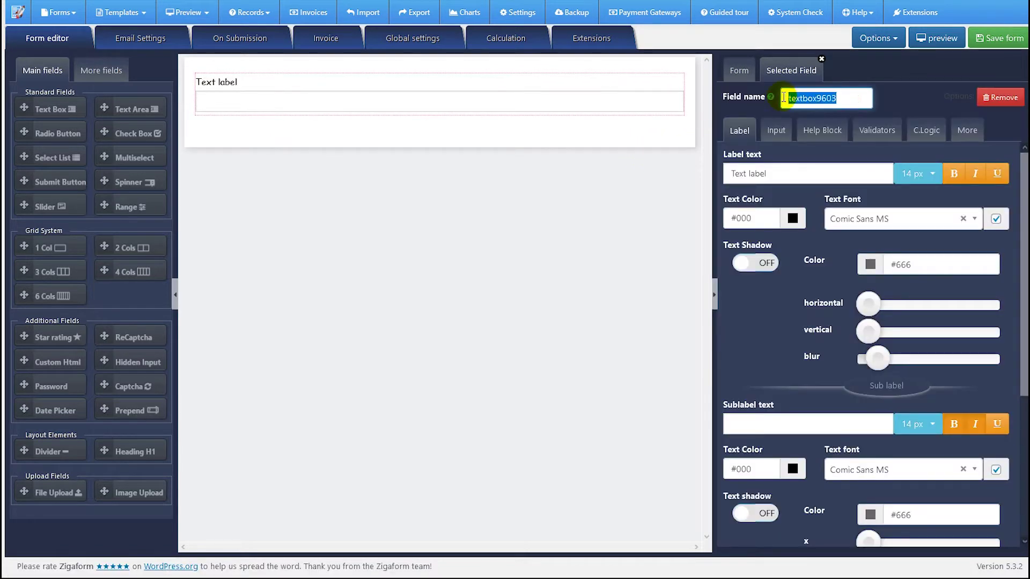
type("email")
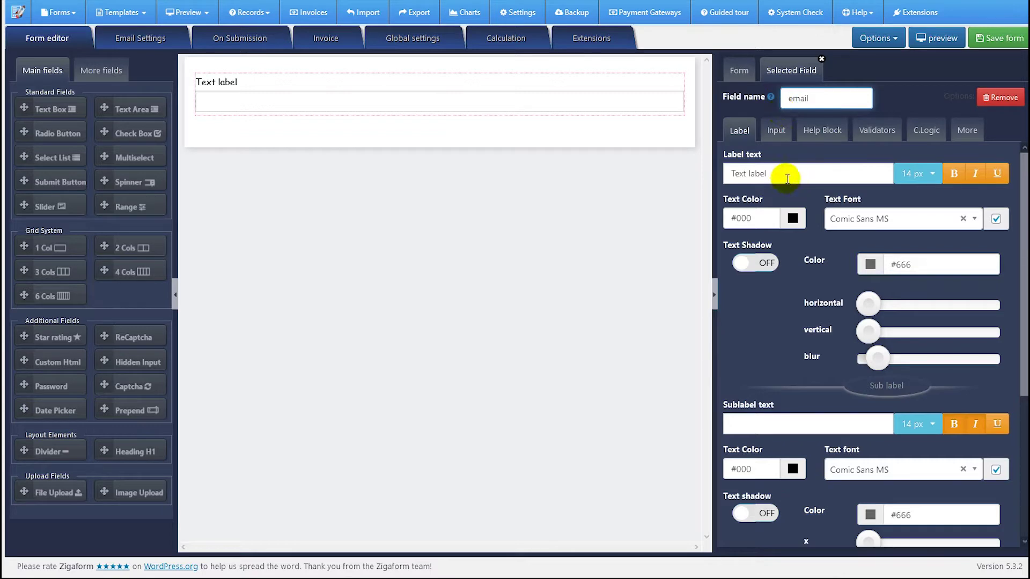
left_click_drag(782, 175, 728, 173)
type("Email add")
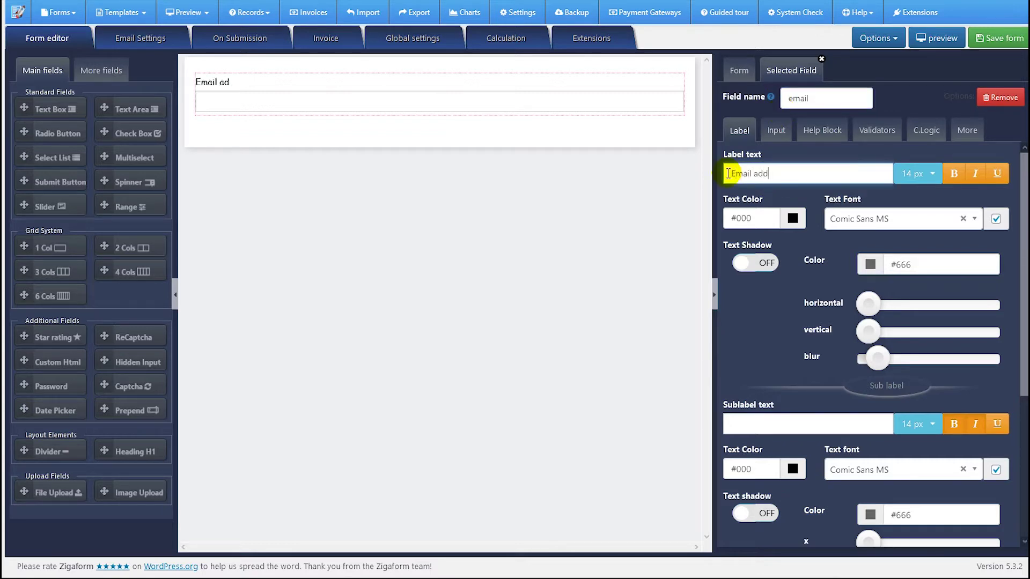
type("ress")
left_click(876, 130)
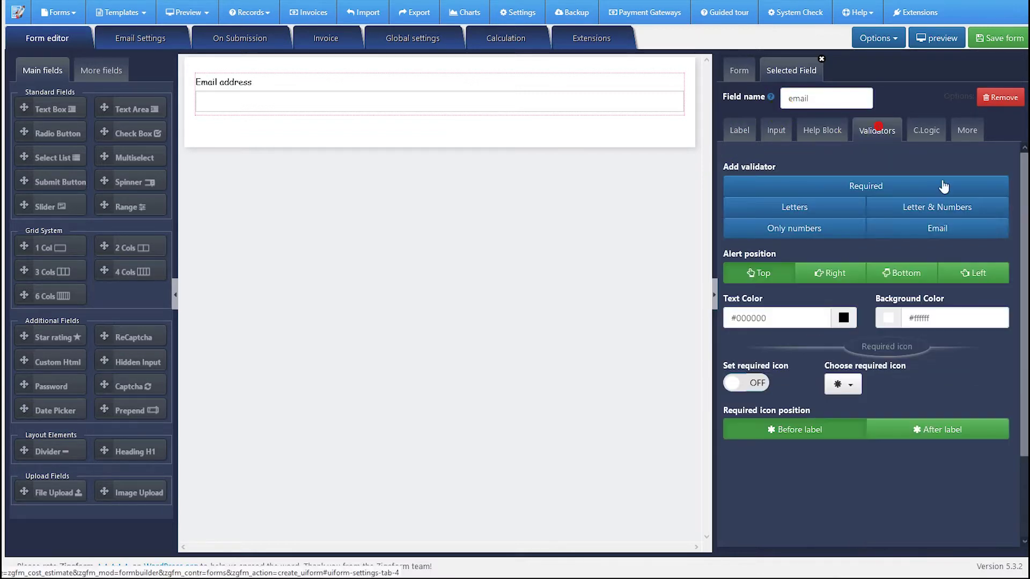
left_click(948, 235)
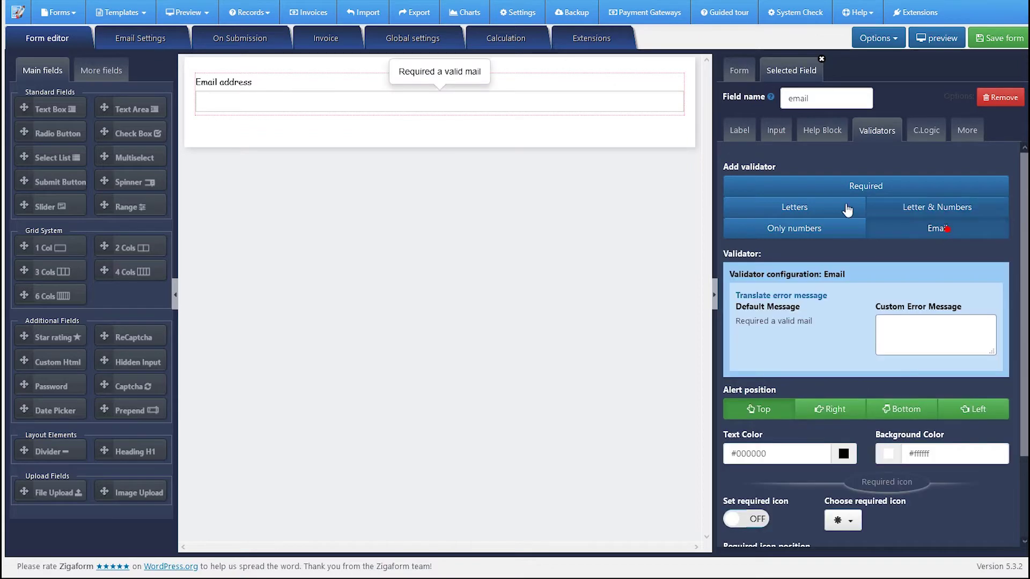
Add a text area named message labelled 'Your message:', then a dropdown field below it
left_click(134, 110)
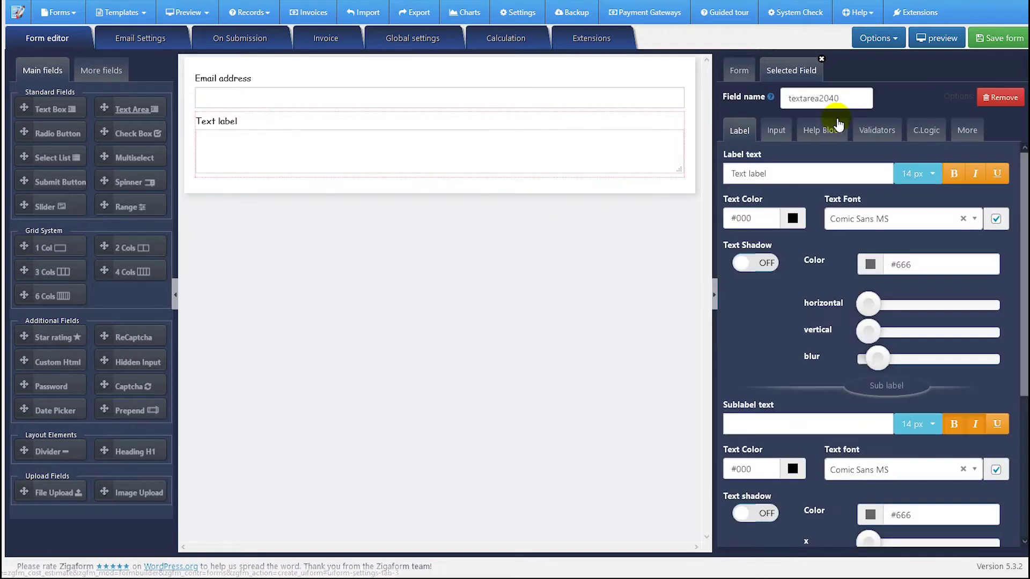
left_click_drag(855, 98, 788, 98)
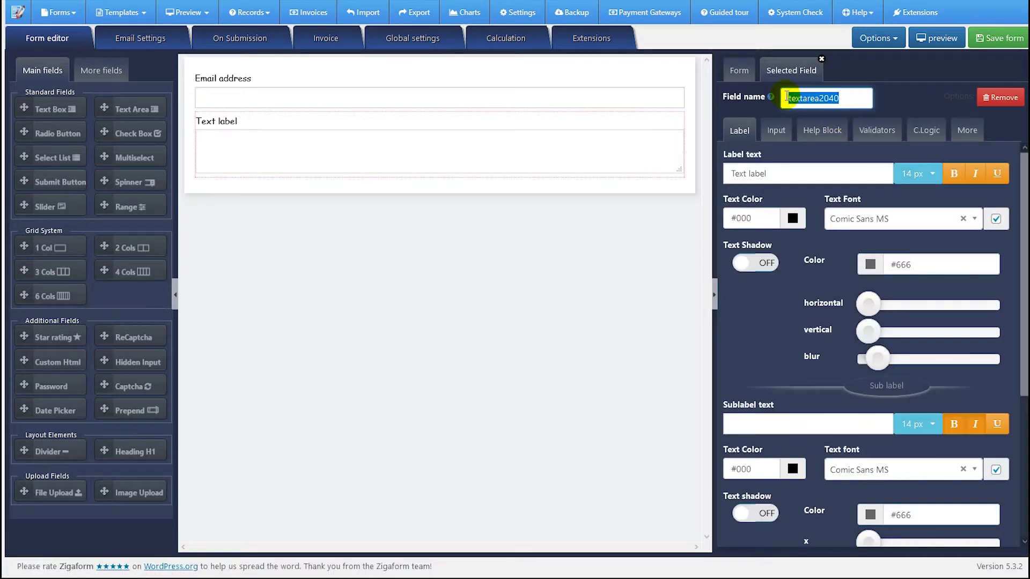
left_click_drag(774, 177, 728, 173)
type("Your message:")
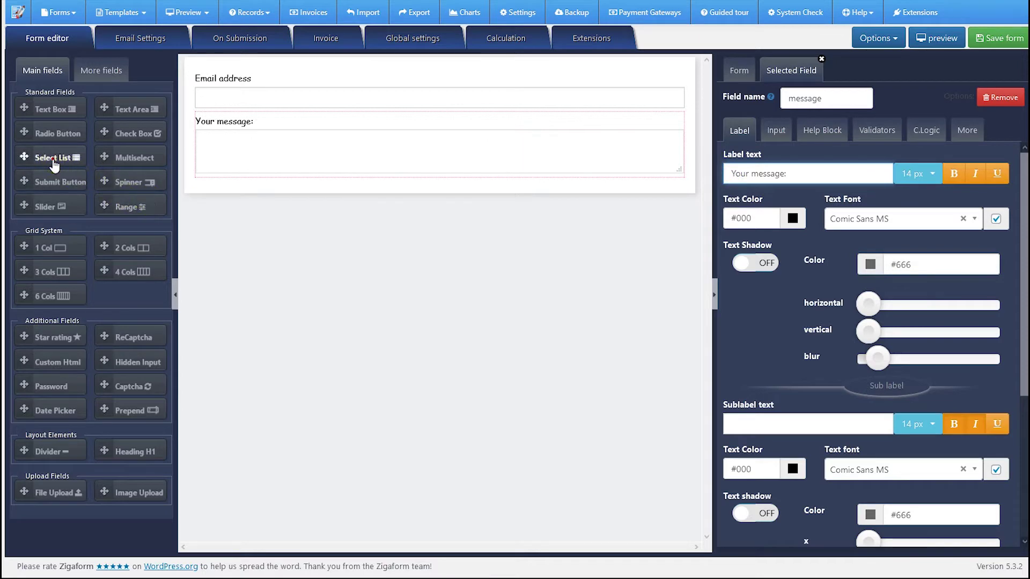
left_click_drag(53, 161, 224, 237)
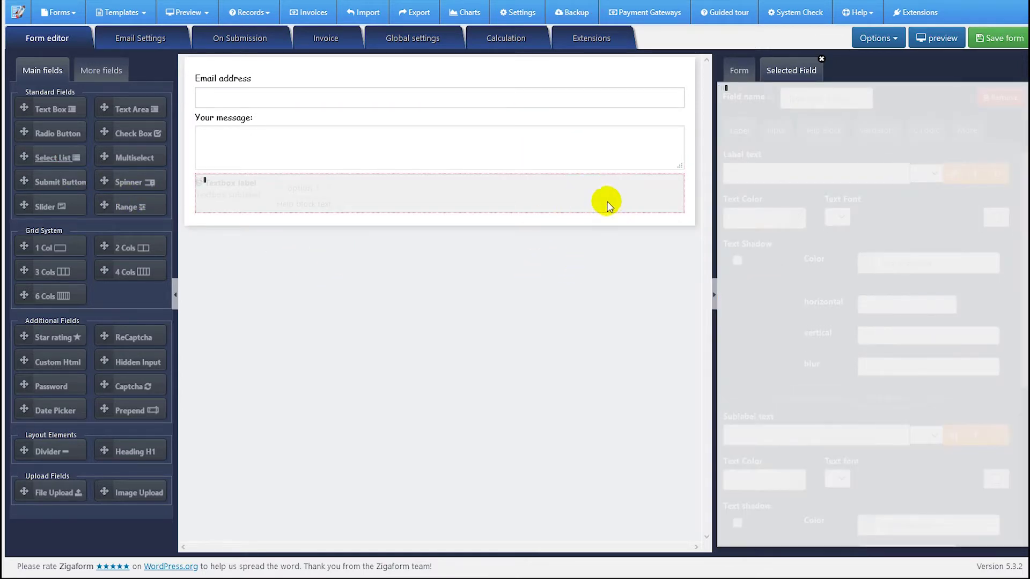
Rename the dropdown to topic and label it 'Your topic'
left_click(793, 173)
left_click_drag(829, 98, 819, 98)
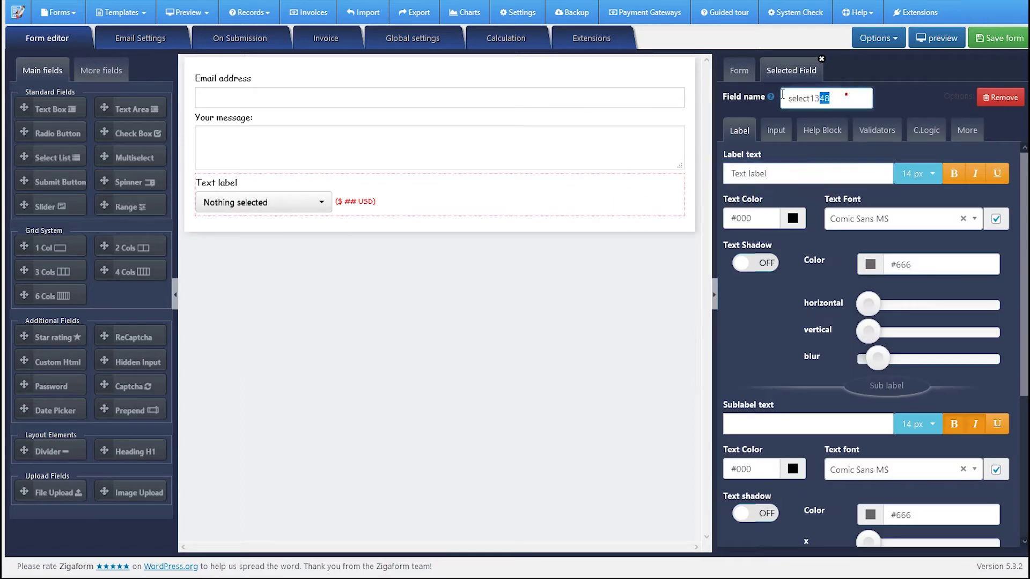
double_click(806, 101)
type("topic")
left_click_drag(772, 174, 716, 189)
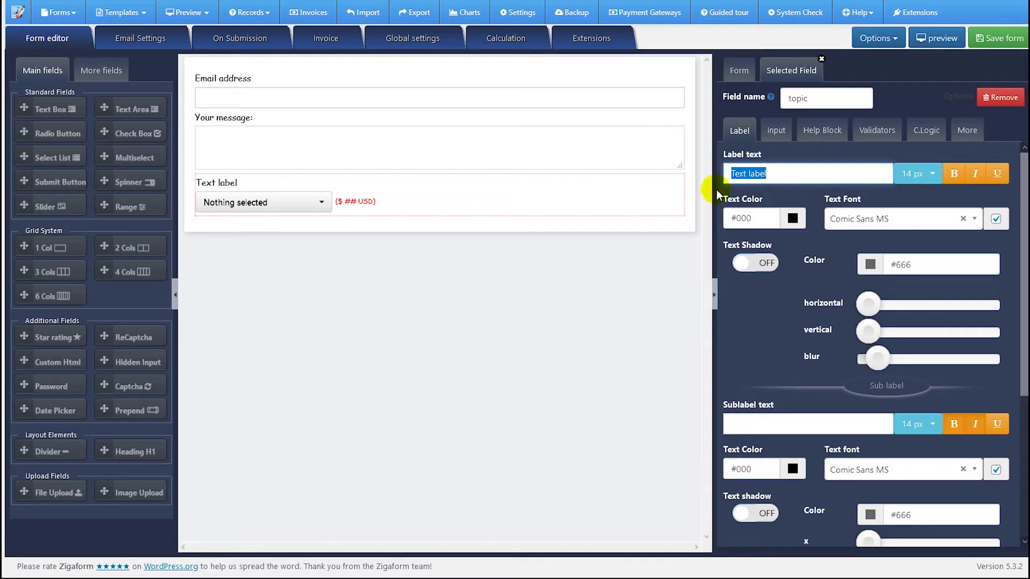
type("Your topic")
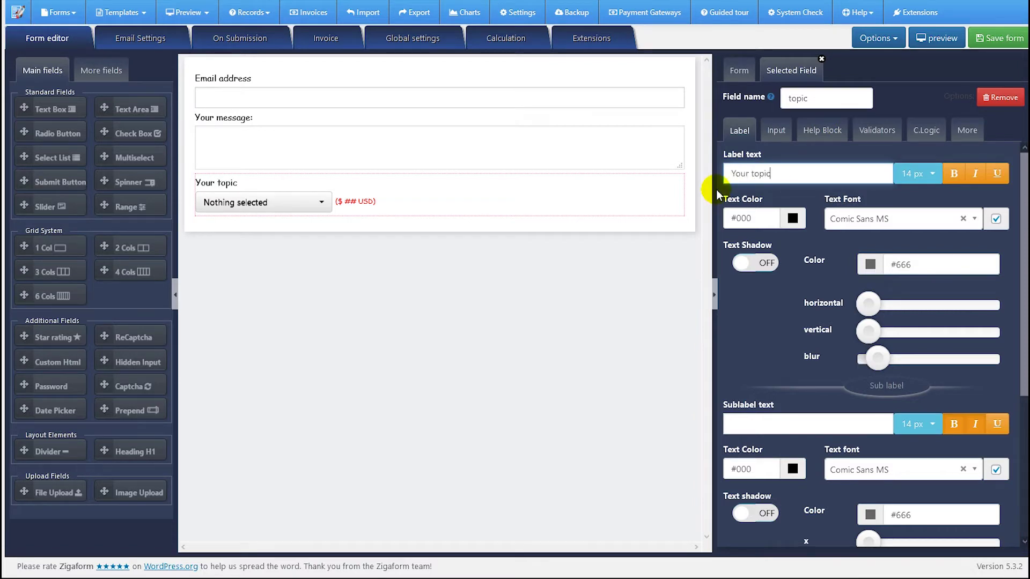
Give the dropdown three choices, New option 1, 2 and 3, with values filled from labels
left_click(773, 131)
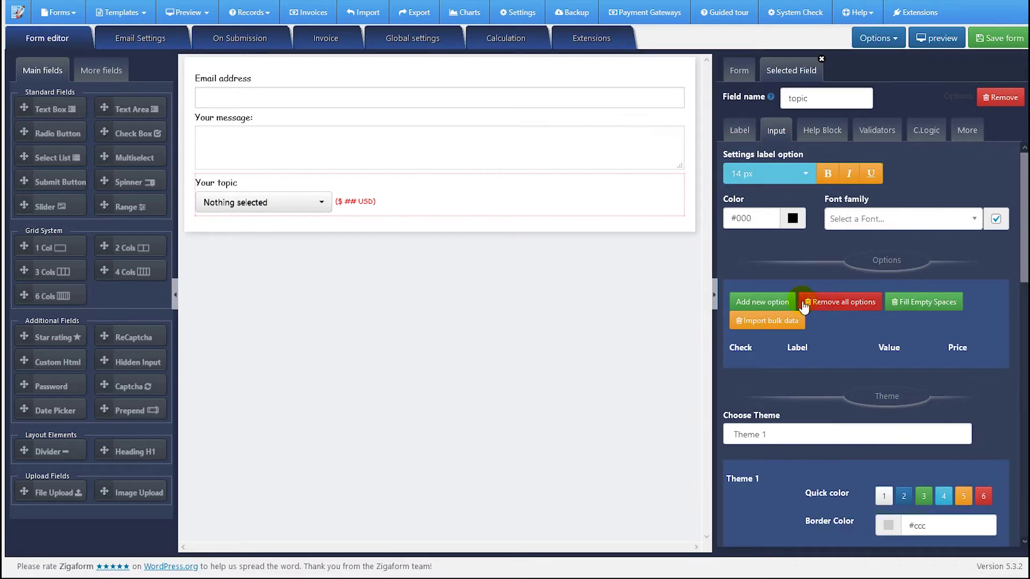
left_click(758, 301)
left_click(758, 302)
left_click(759, 301)
left_click(818, 370)
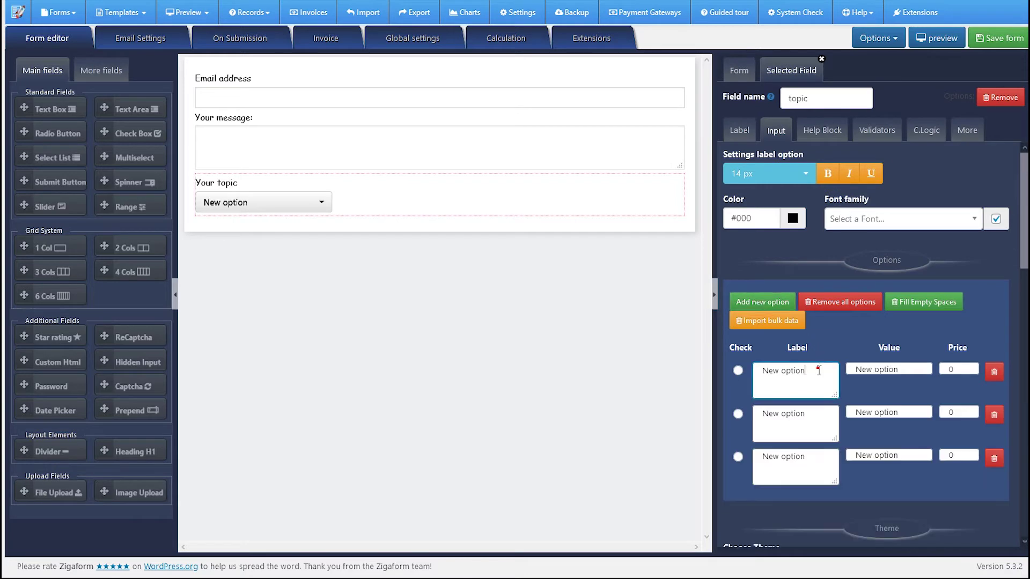
type("1")
left_click(810, 410)
type("2")
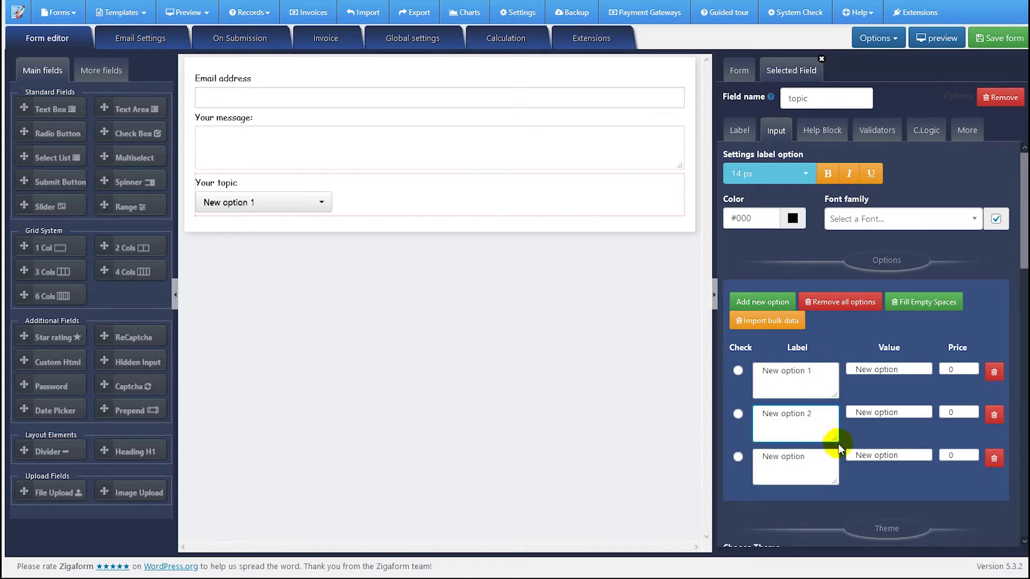
left_click(830, 456)
type("3")
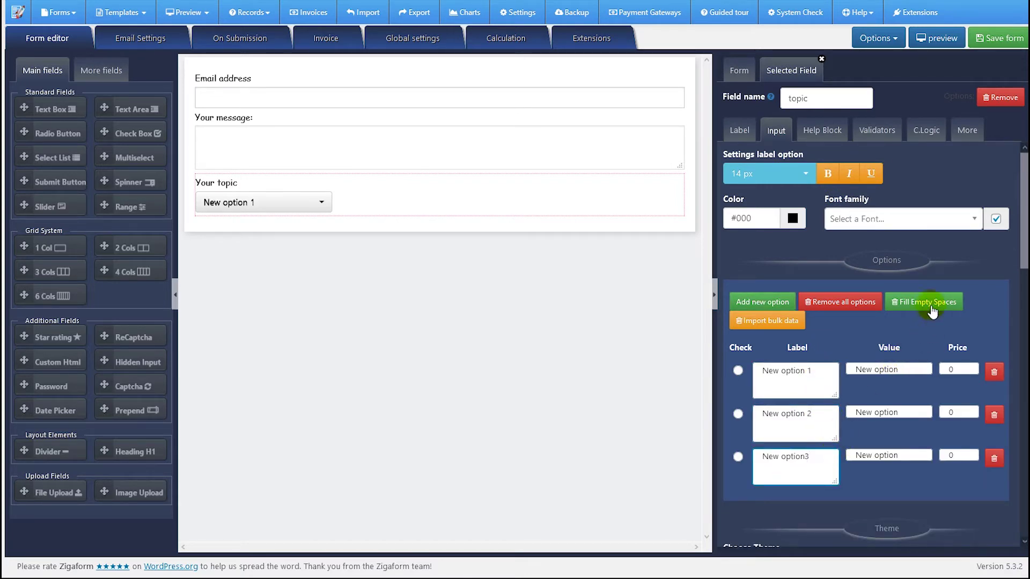
left_click(932, 311)
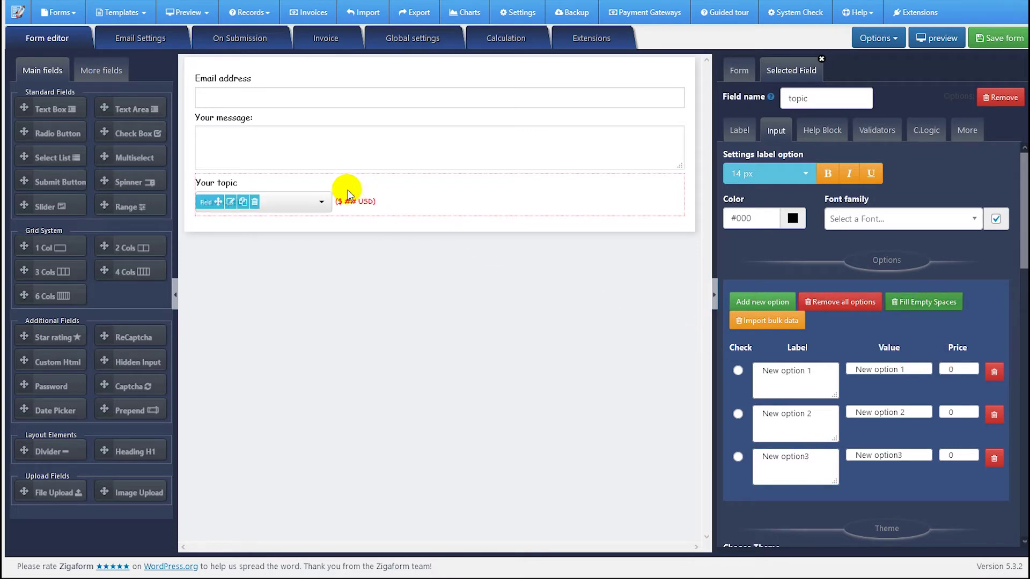
Turn off the 'show price label' option for the topic dropdown
scroll(877, 361, "down", 3)
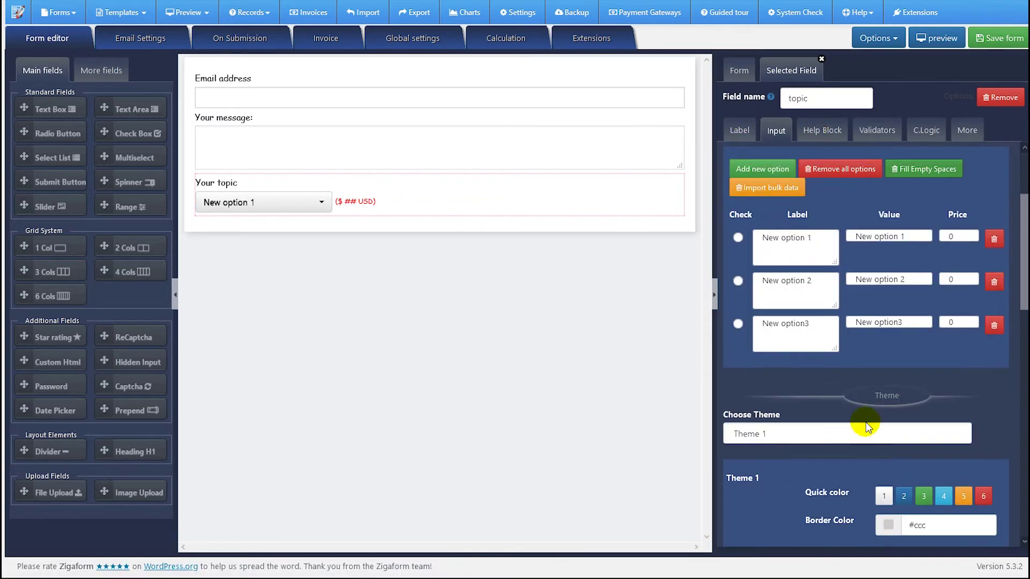
scroll(866, 426, "down", 10)
left_click(906, 258)
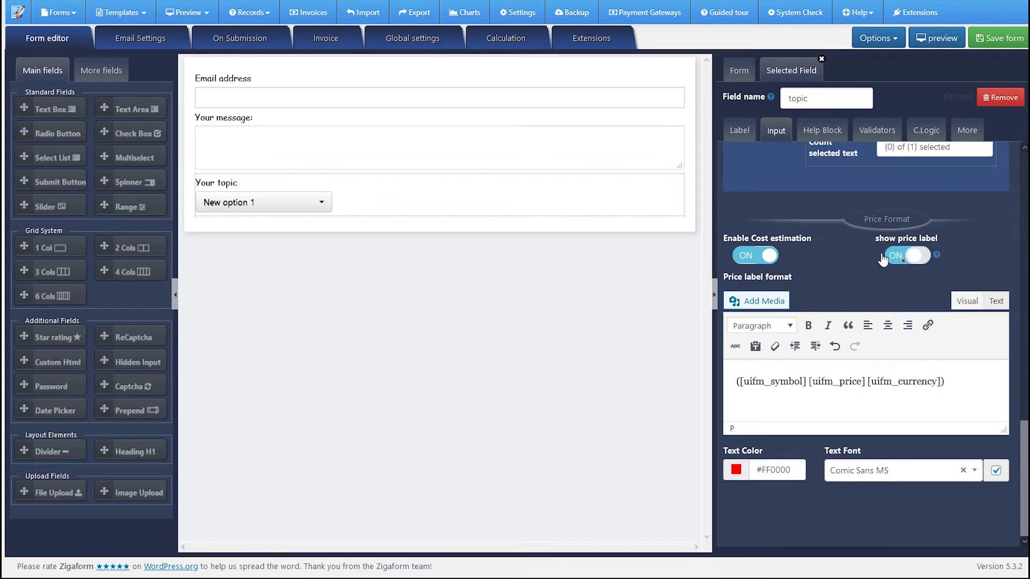
scroll(820, 236, "up", 10)
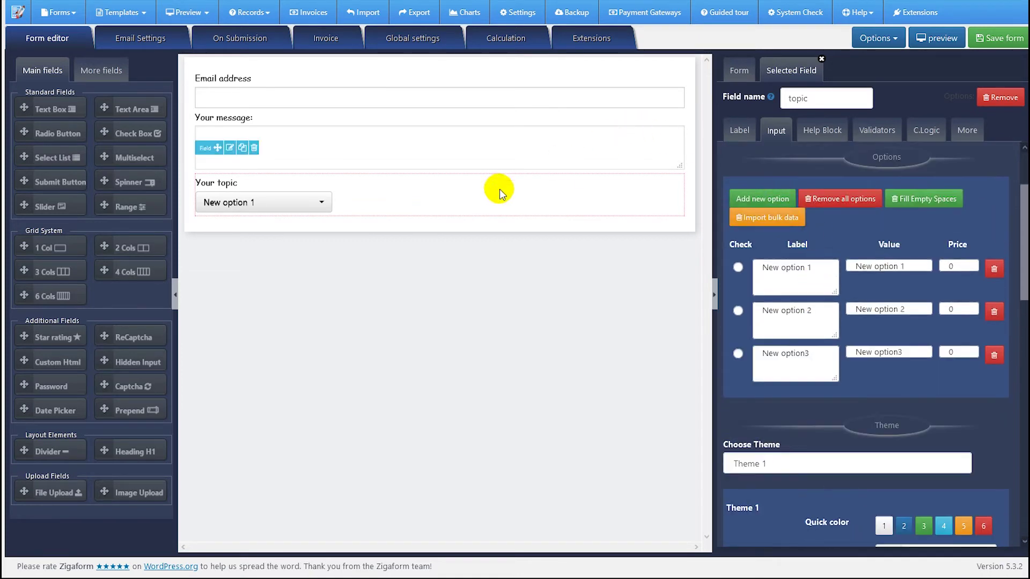
Add a centered button below Your topic reading 'Submit' in 17 px text
left_click_drag(64, 181, 434, 249)
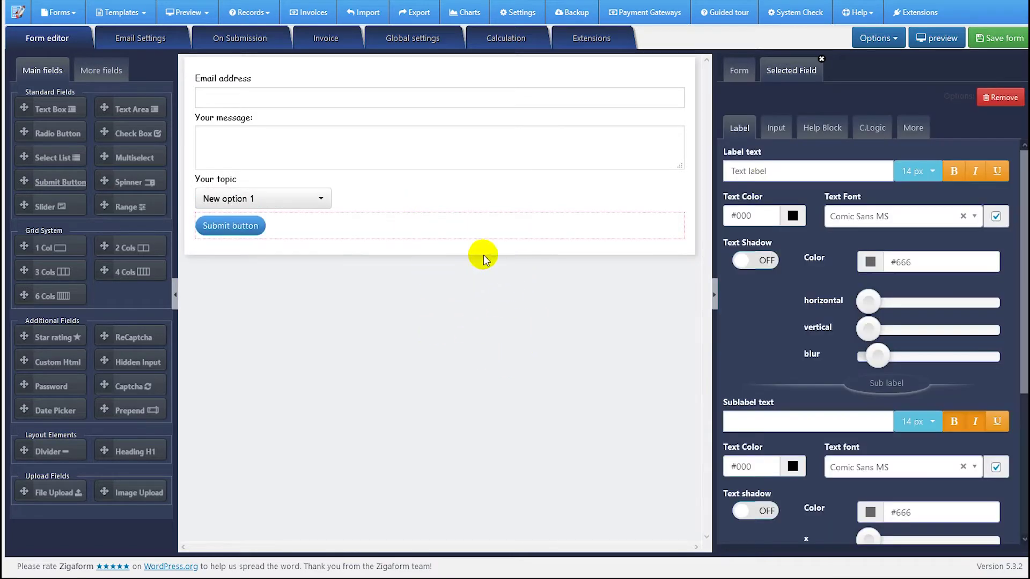
left_click(775, 128)
left_click(881, 328)
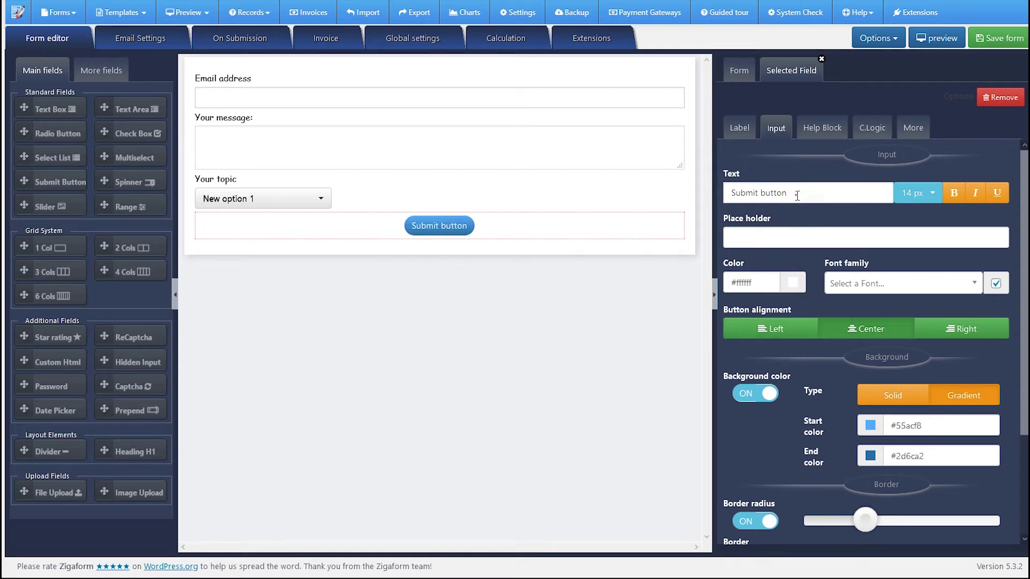
left_click_drag(794, 193, 756, 193)
key("BackSpace")
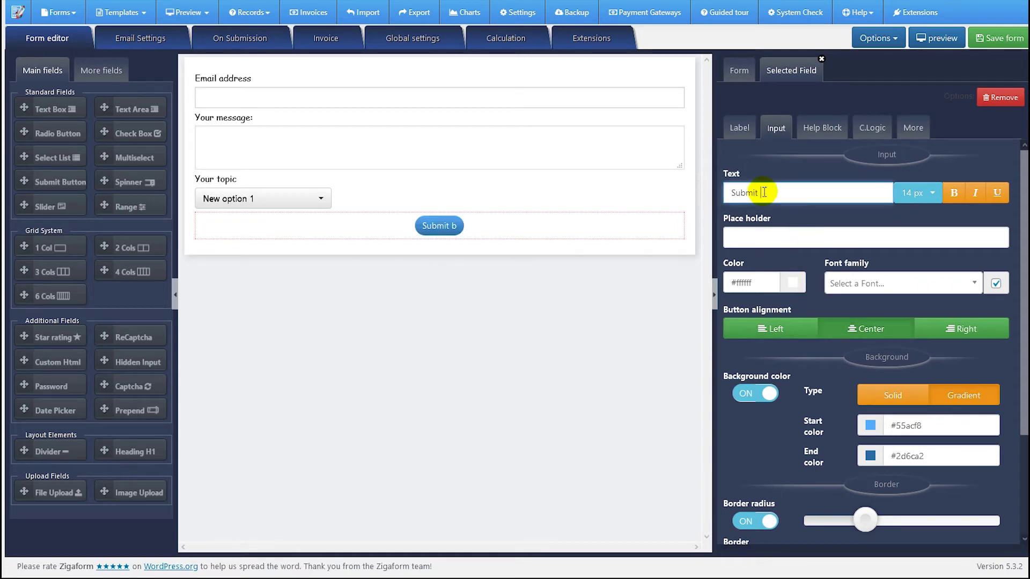
left_click(916, 192)
scroll(916, 262, "down", 3)
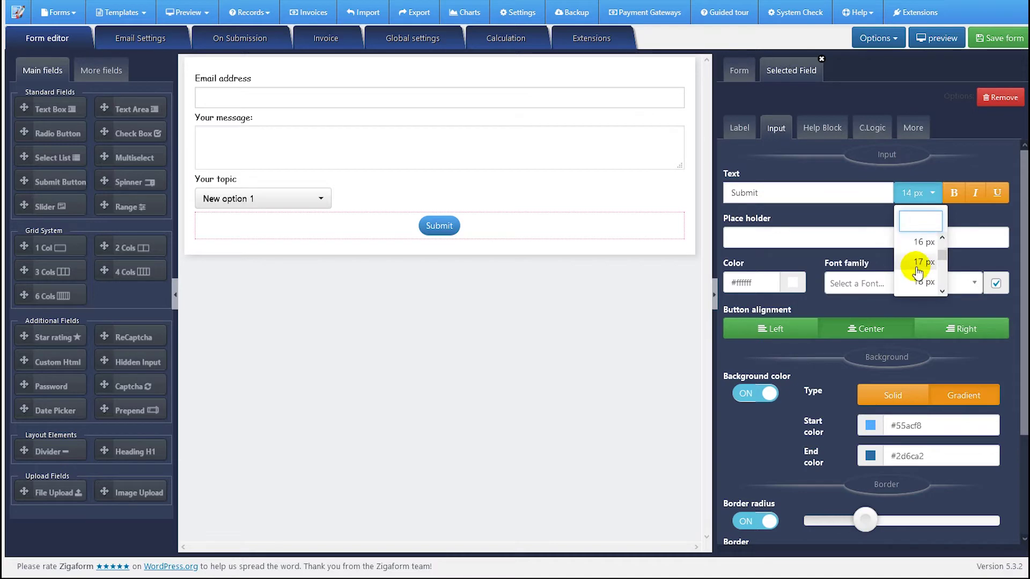
left_click(916, 268)
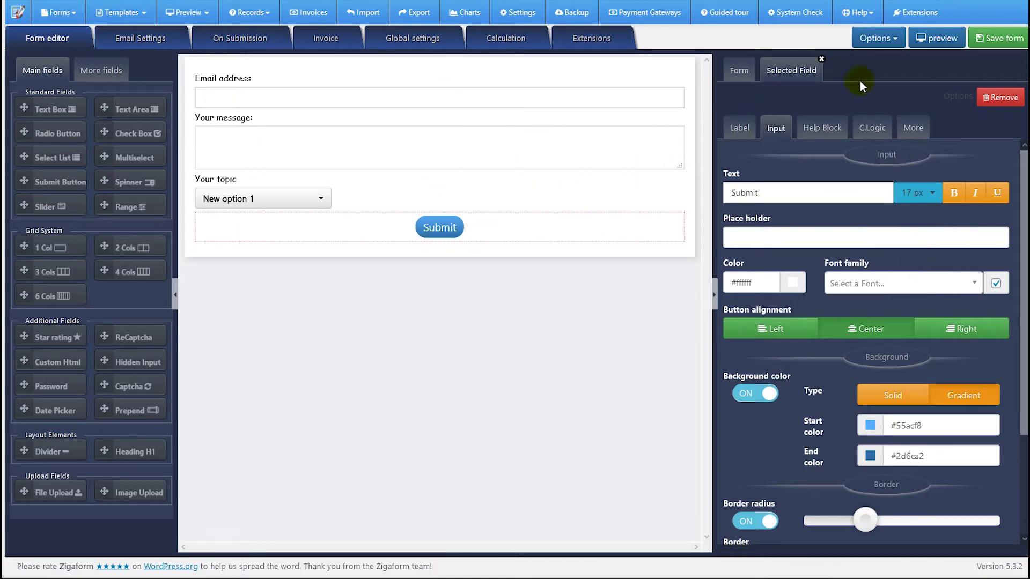
left_click(579, 38)
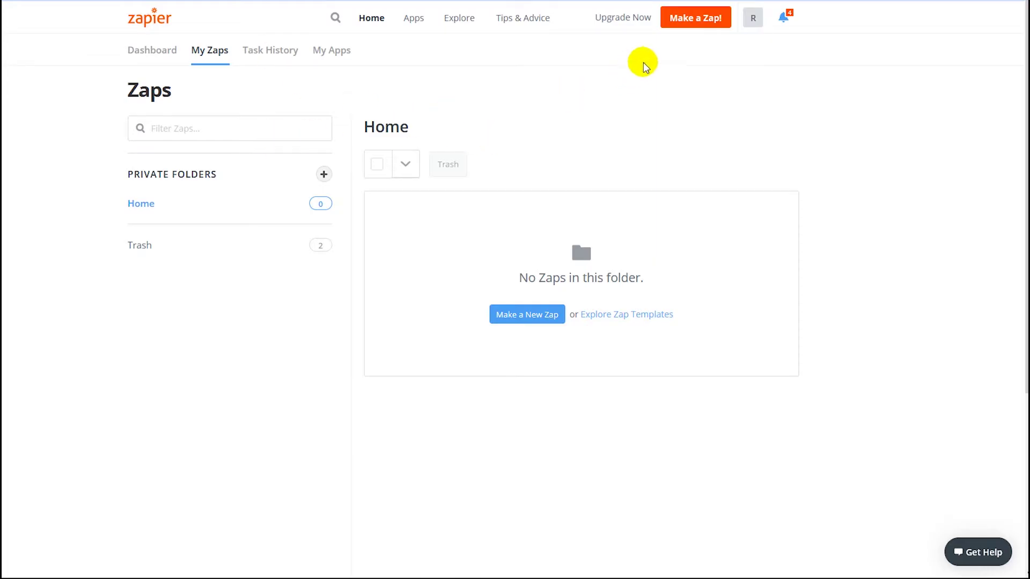
Start creating a new Zap from the Zapier My Zaps page
left_click(533, 315)
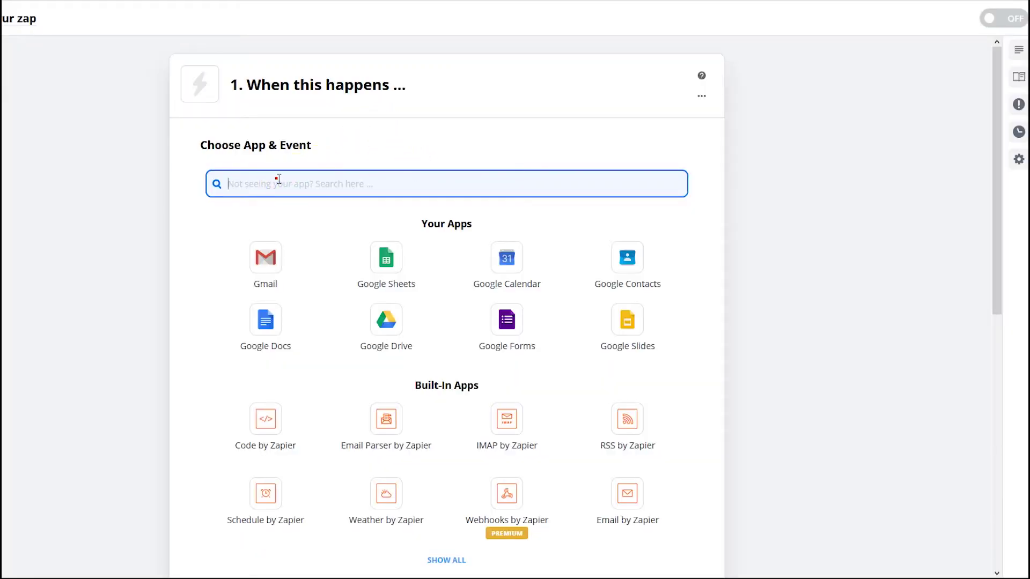
Set the Zap trigger to Webhooks by Zapier with the Catch Hook event
type("webho")
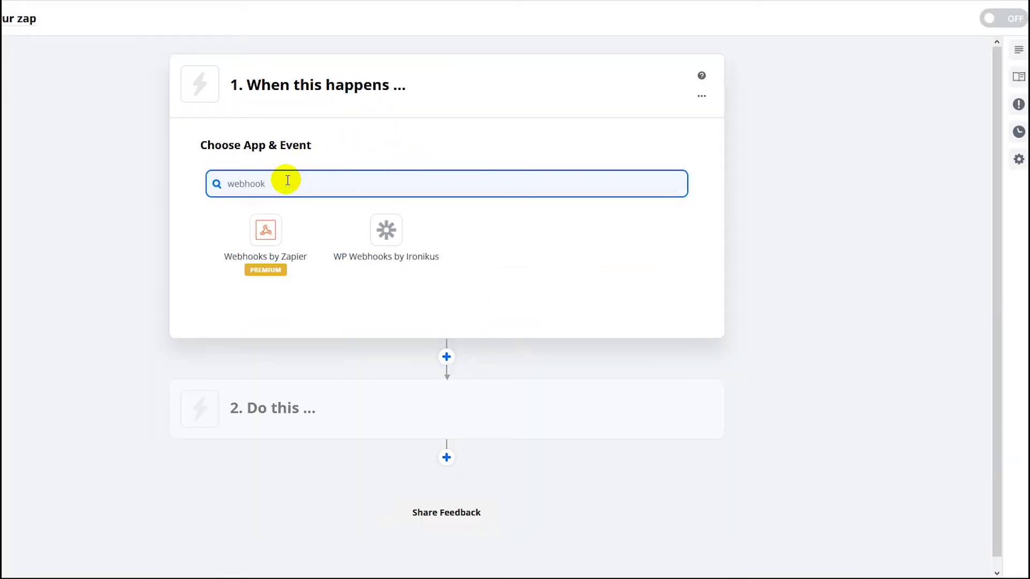
type("ok")
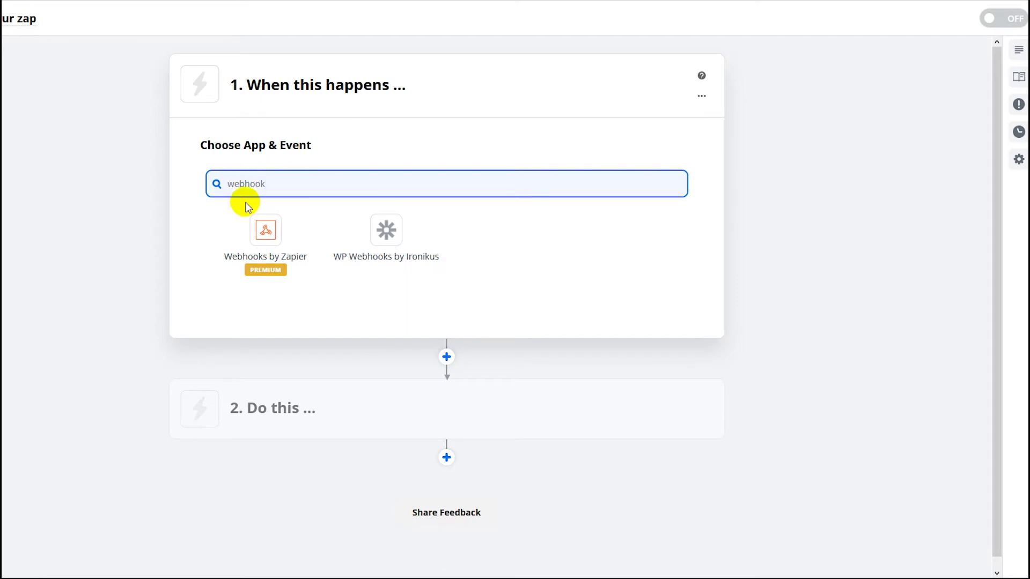
left_click(268, 240)
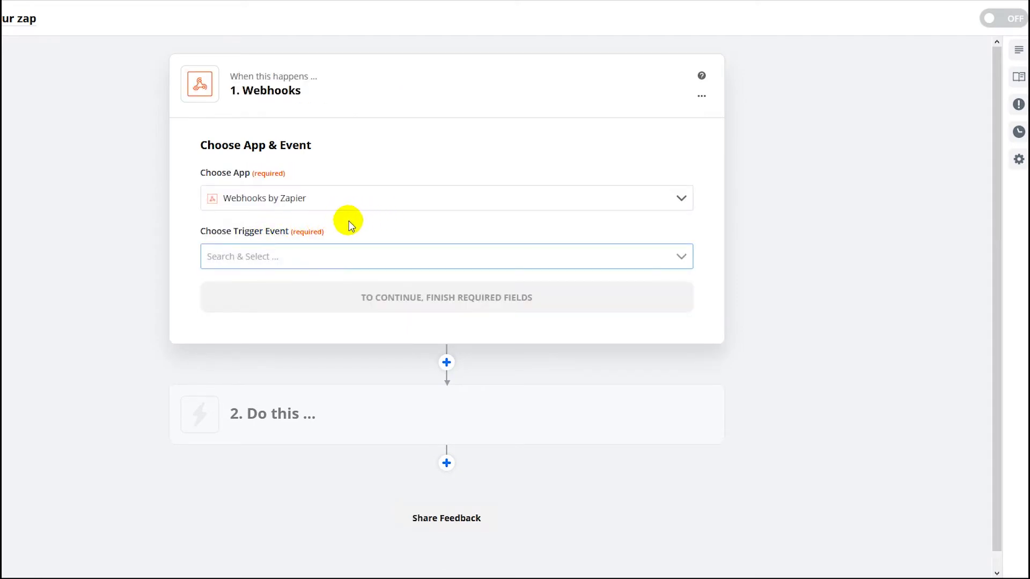
left_click(265, 252)
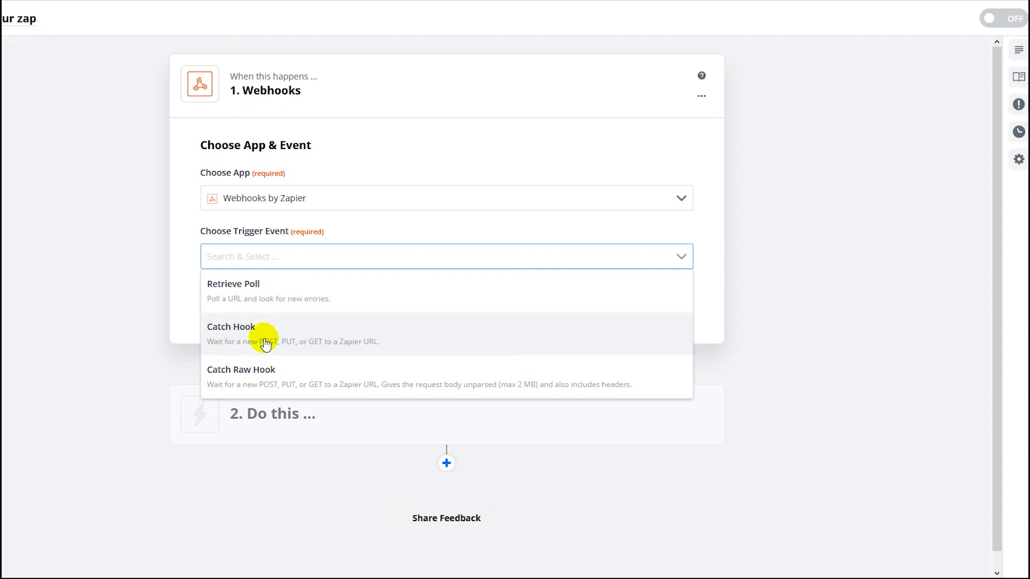
left_click(326, 349)
left_click(299, 301)
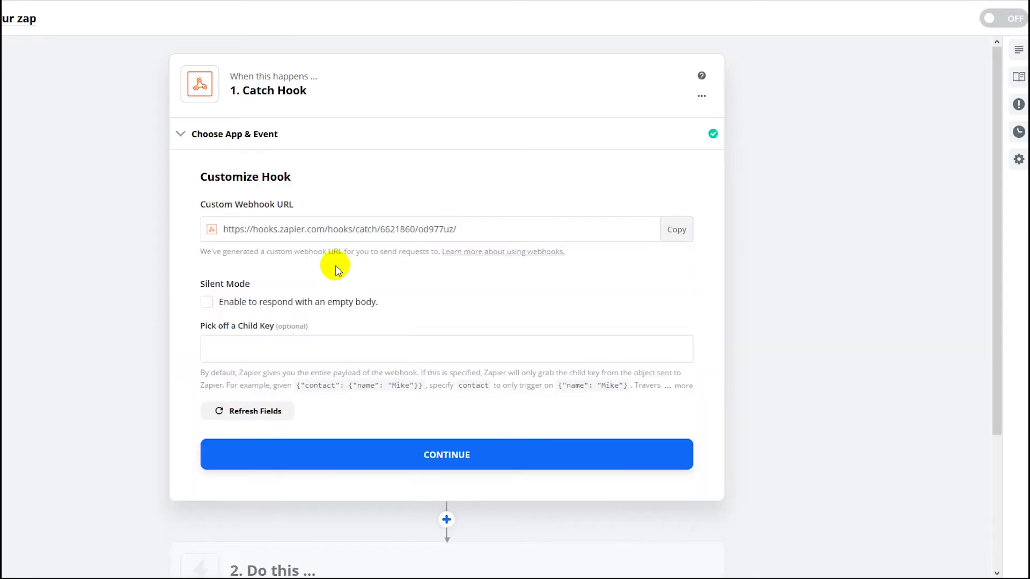
Copy the generated custom webhook URL and return to Zigaform's Webhook URL field
left_click(665, 231)
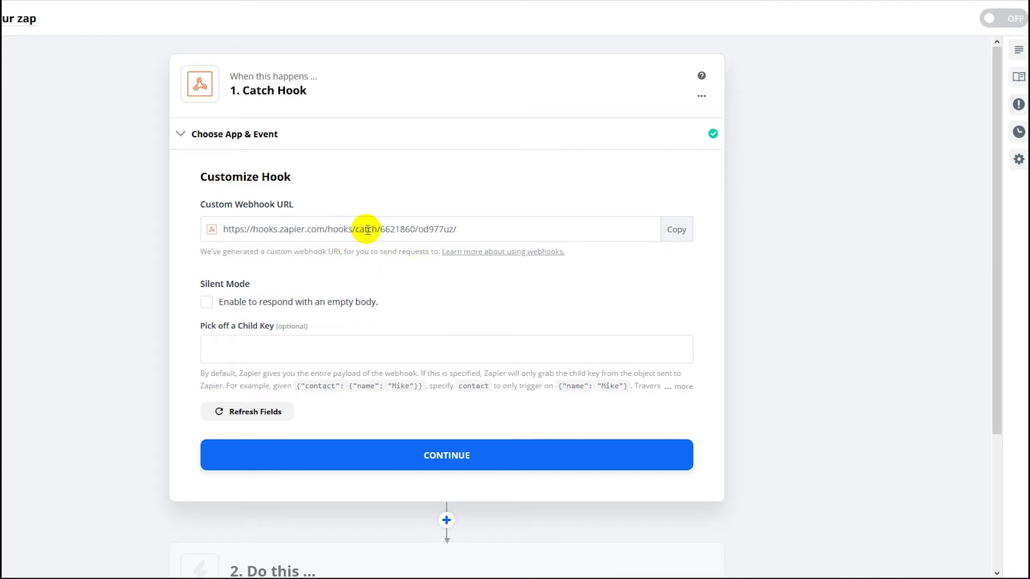
left_click(677, 229)
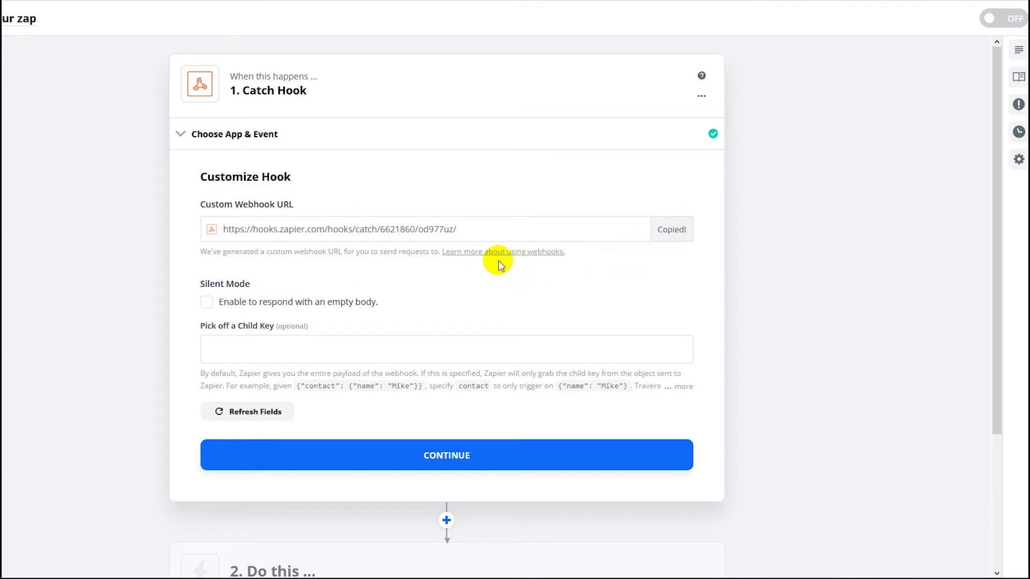
left_click(415, 455)
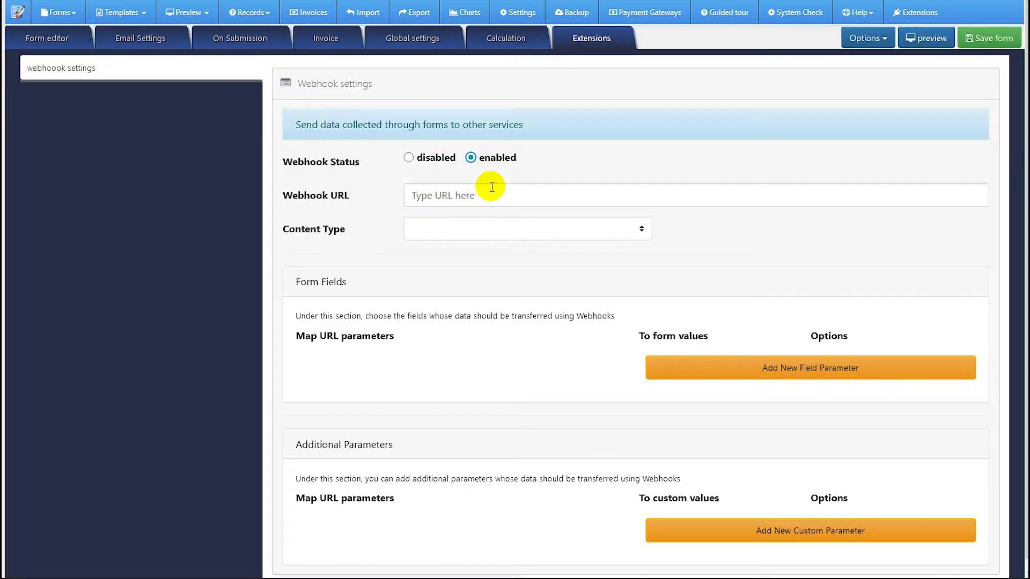
left_click(479, 197)
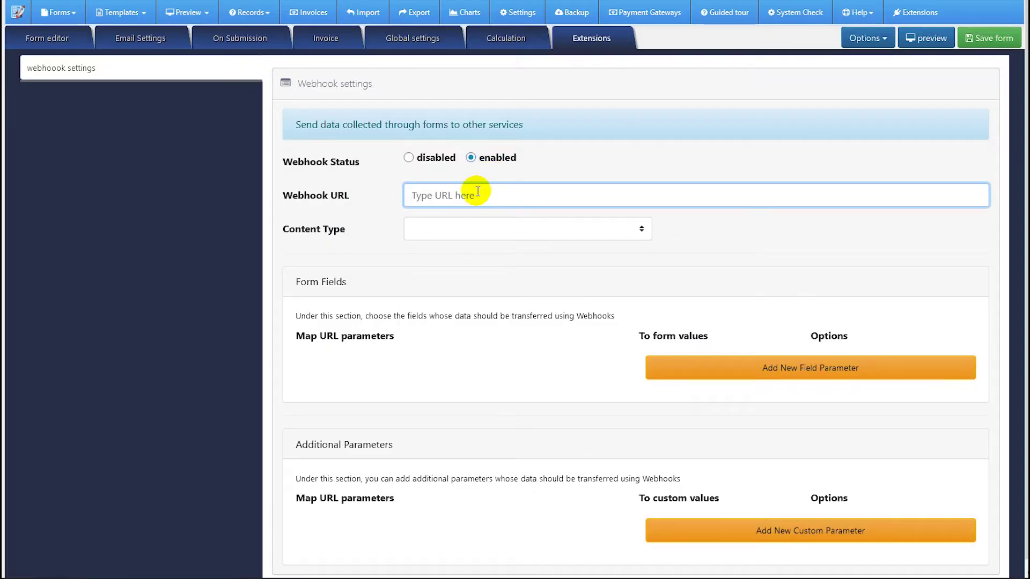
Paste the Zapier URL as the Webhook URL and set content type to application/json
key("ctrl+v")
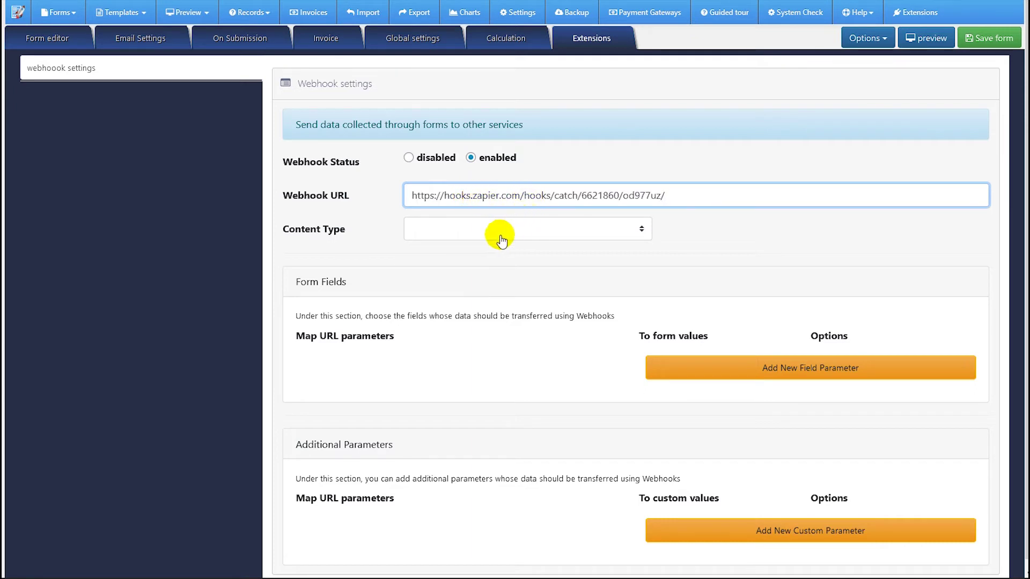
left_click(483, 230)
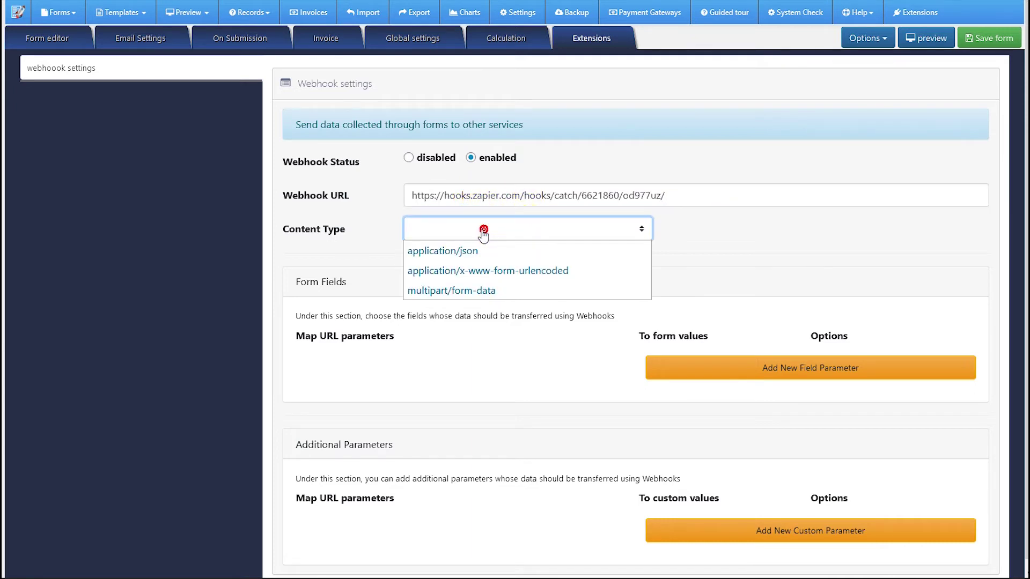
left_click(453, 252)
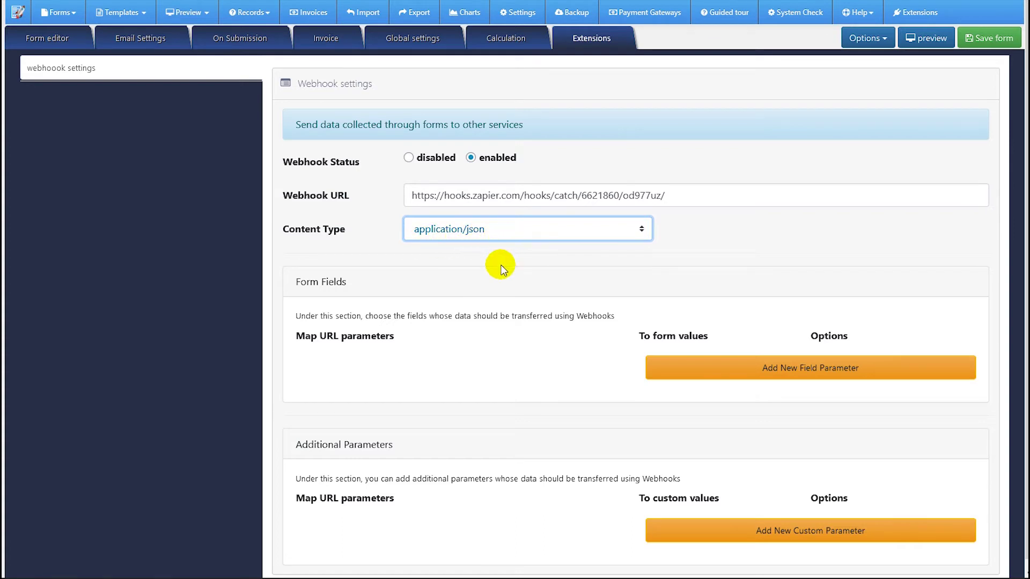
left_click(522, 296)
scroll(600, 330, "down", 1)
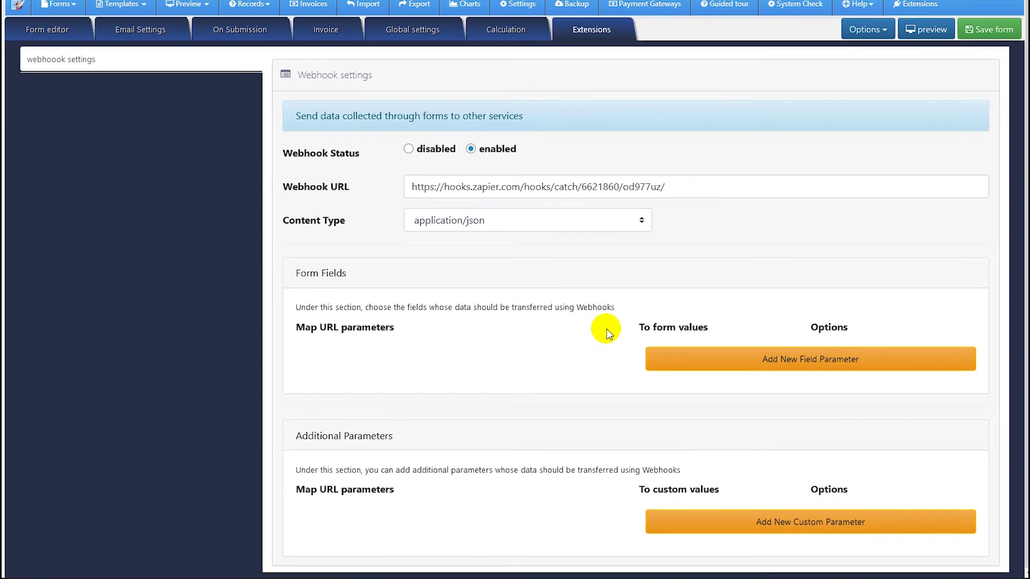
left_click(724, 353)
Map the first webhook parameter to the email form field
scroll(610, 351, "down", 1)
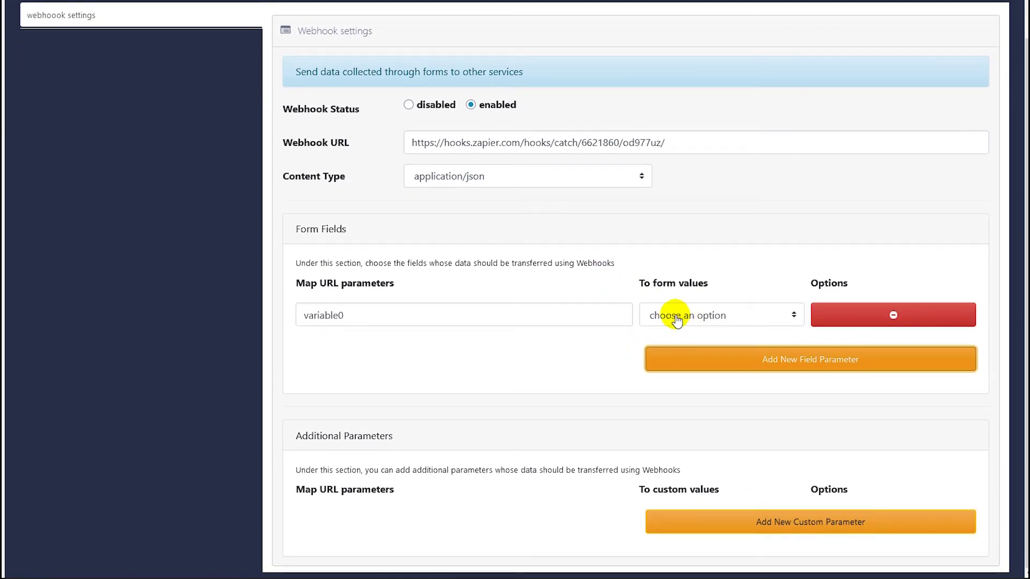
left_click(681, 316)
left_click(677, 337)
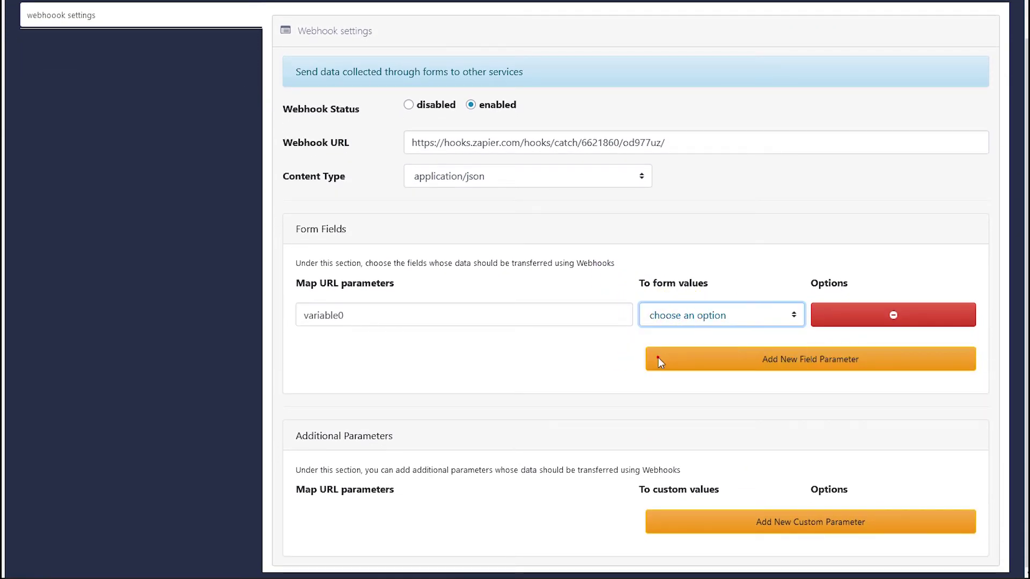
left_click(683, 360)
left_click(682, 359)
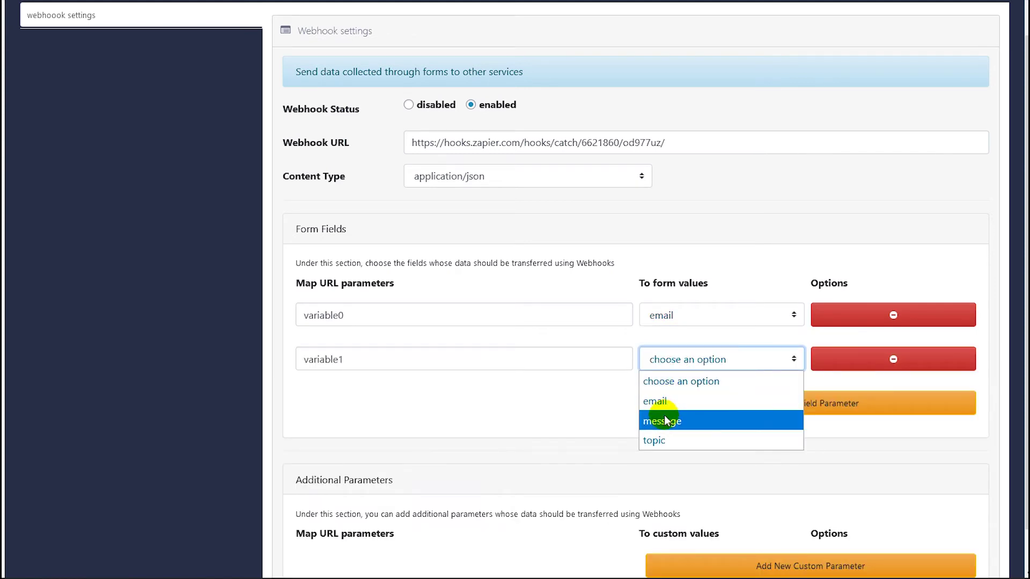
left_click_drag(402, 315, 292, 309)
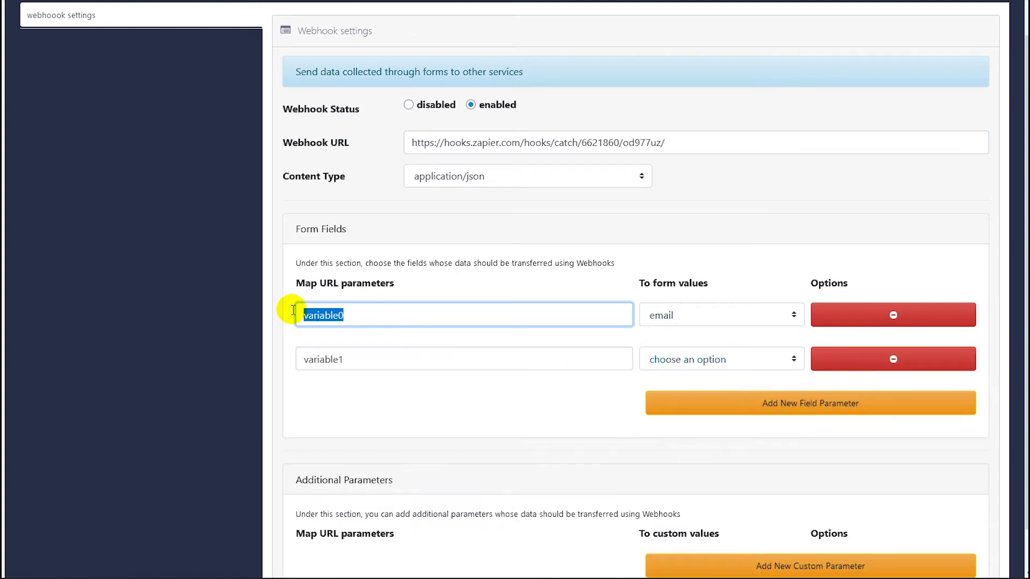
Map the second parameter to the message field and name it 'message'
left_click(374, 358)
left_click(768, 360)
left_click(664, 420)
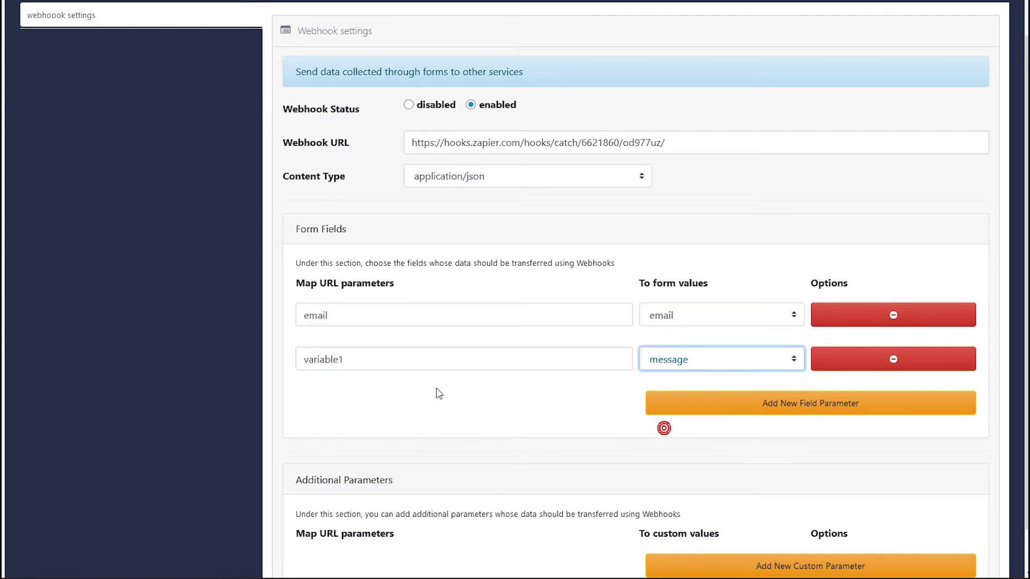
left_click_drag(373, 361, 275, 367)
type("message")
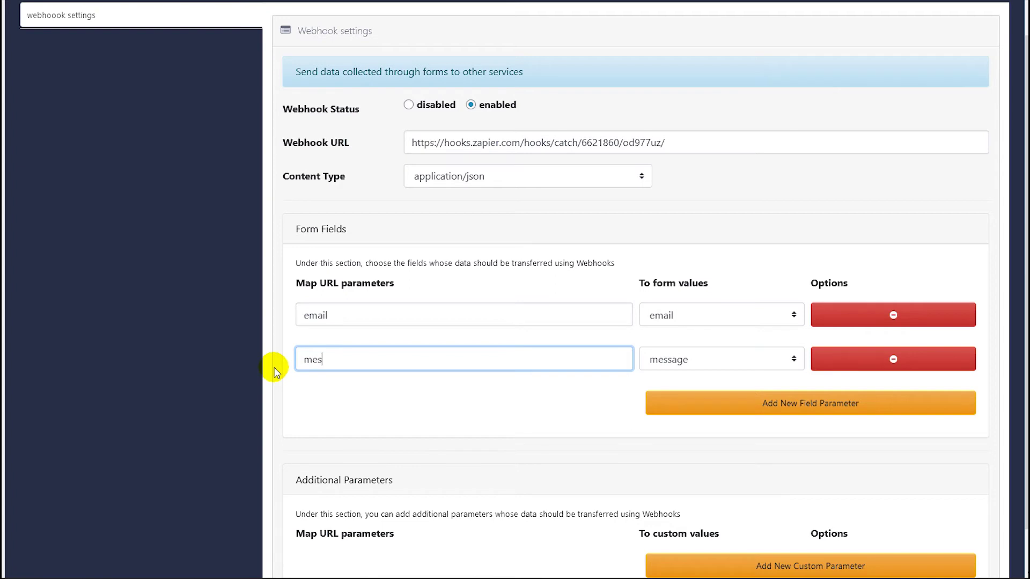
Add a third parameter mapped to the topic field and name it 'topic'
left_click(752, 412)
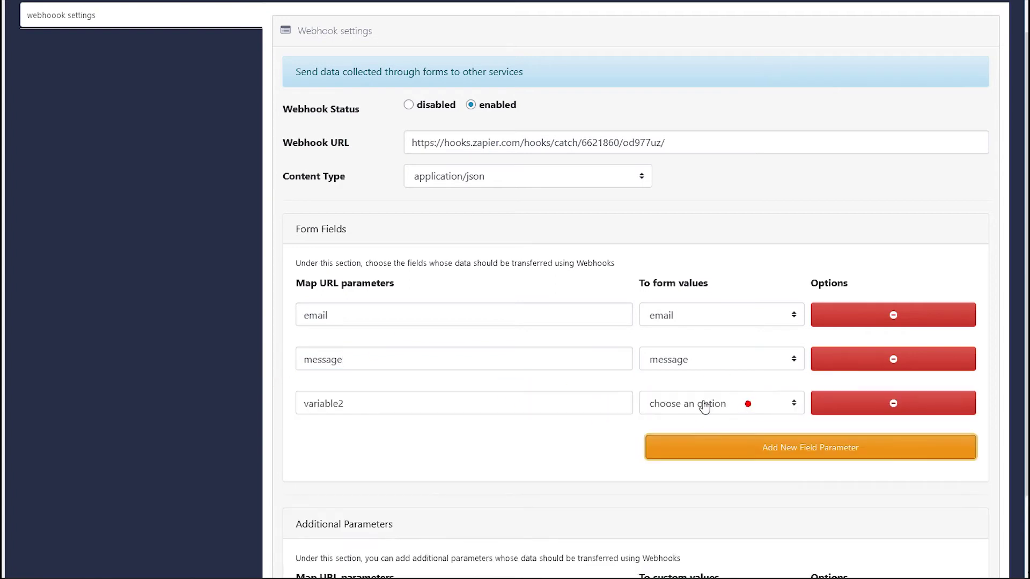
left_click(700, 403)
left_click(646, 480)
double_click(347, 412)
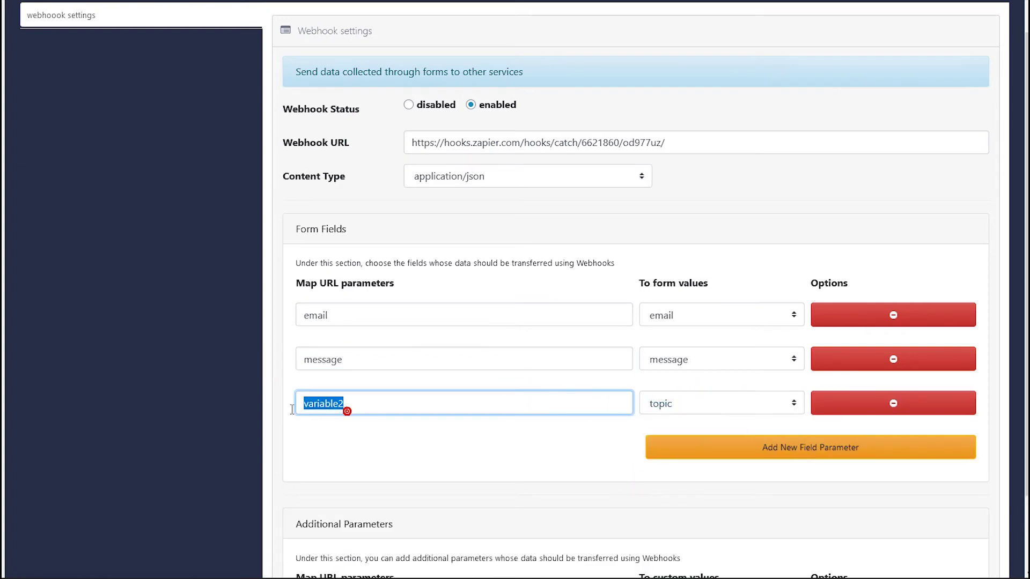
type("topic")
scroll(516, 338, "down", 2)
scroll(534, 344, "up", 3)
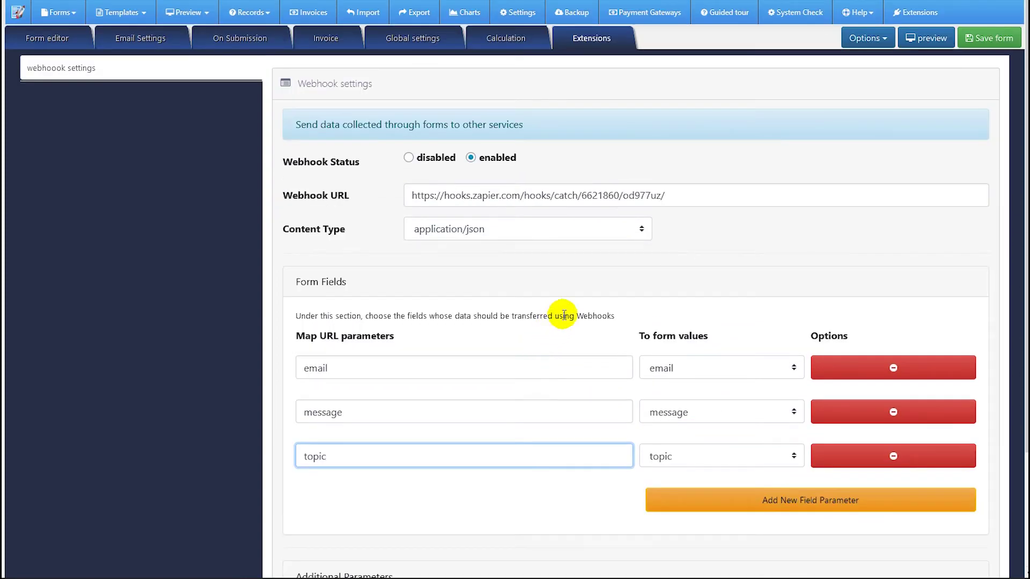
scroll(502, 341, "down", 1)
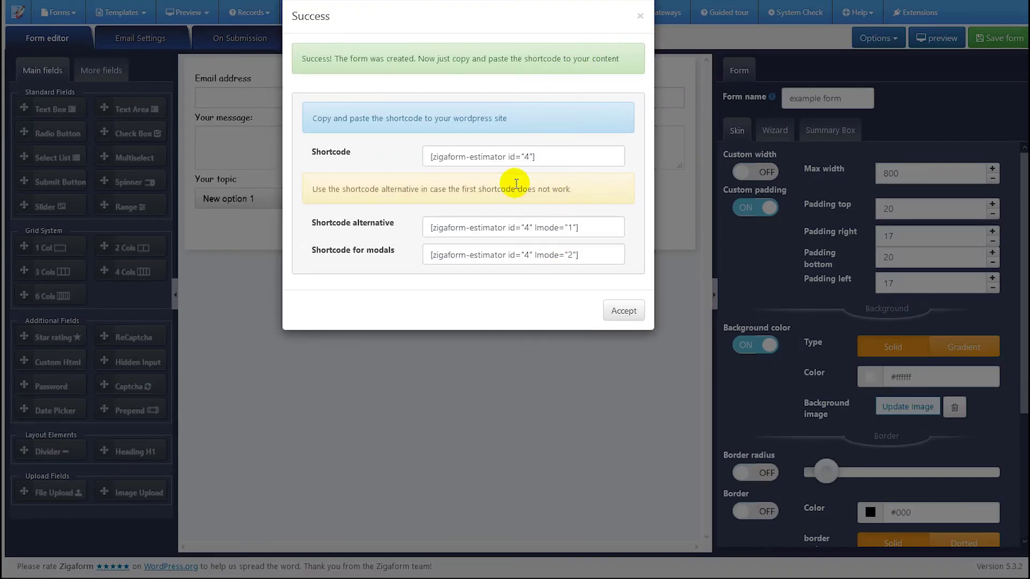
Confirm the save, review the webhook settings, and return to the form editor
left_click(620, 314)
left_click(590, 43)
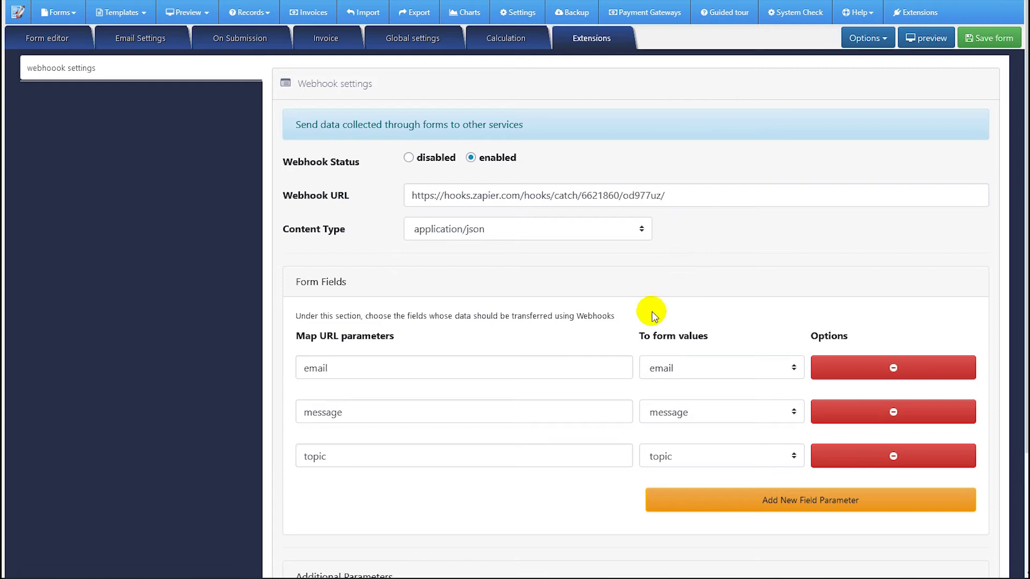
scroll(612, 337, "down", 3)
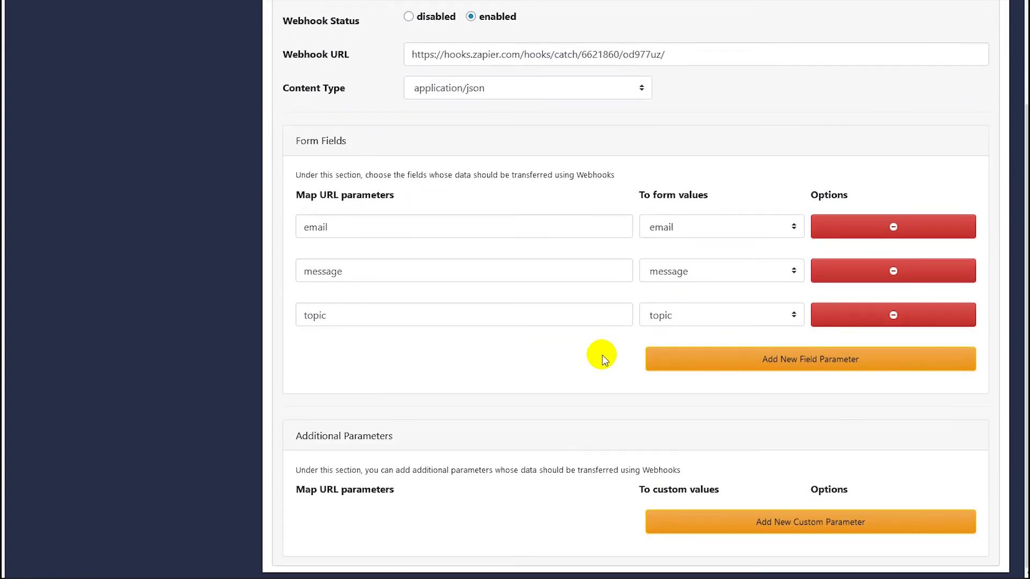
scroll(595, 349, "up", 3)
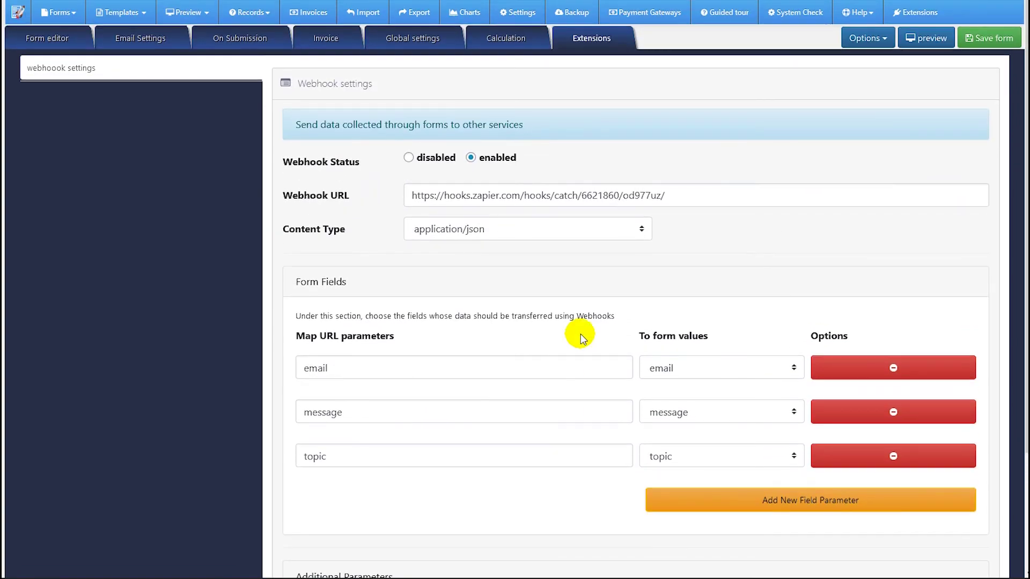
left_click(56, 37)
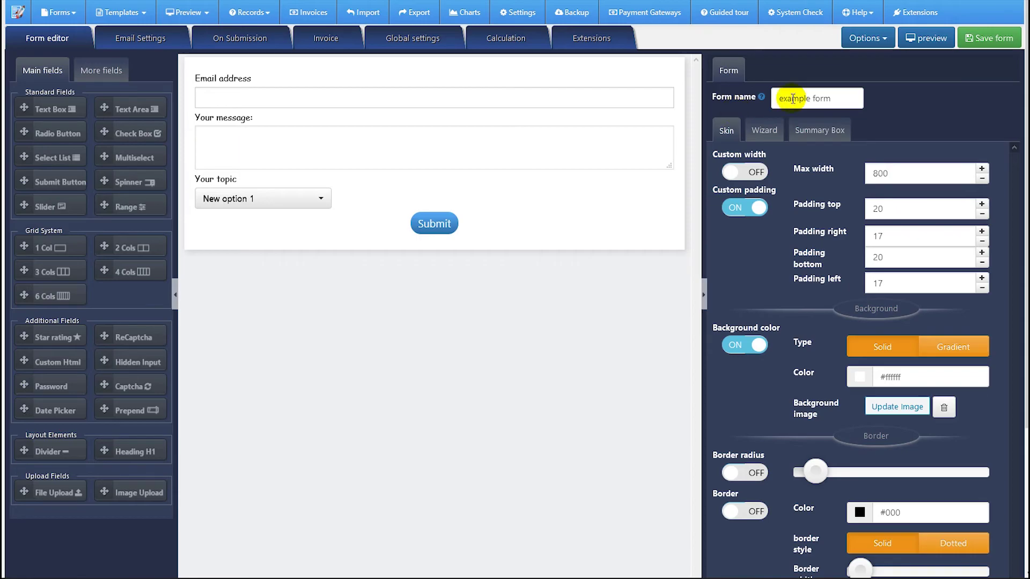
Open the contact form's desktop preview and put the cursor in the Email address field
left_click(924, 38)
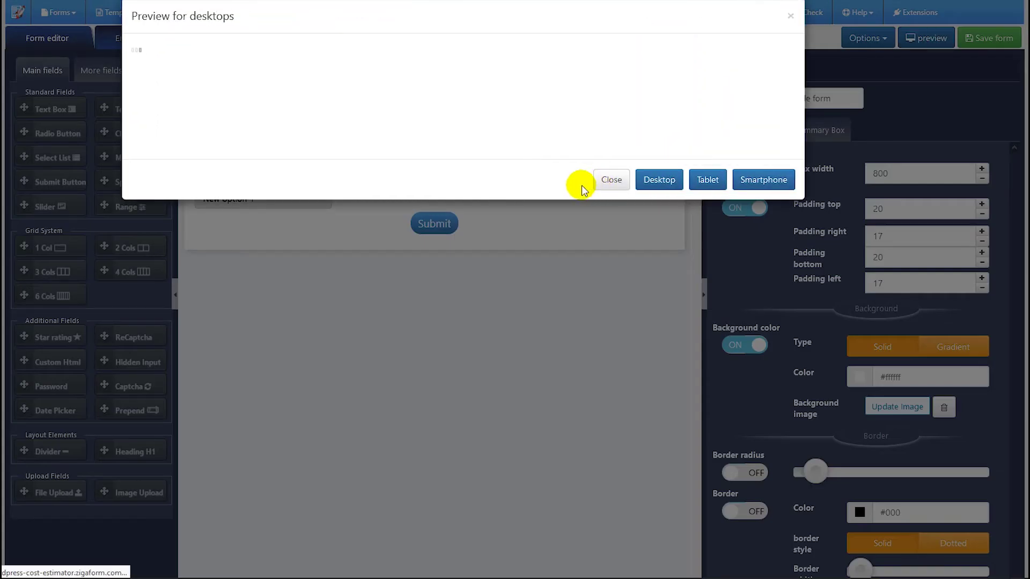
left_click(194, 92)
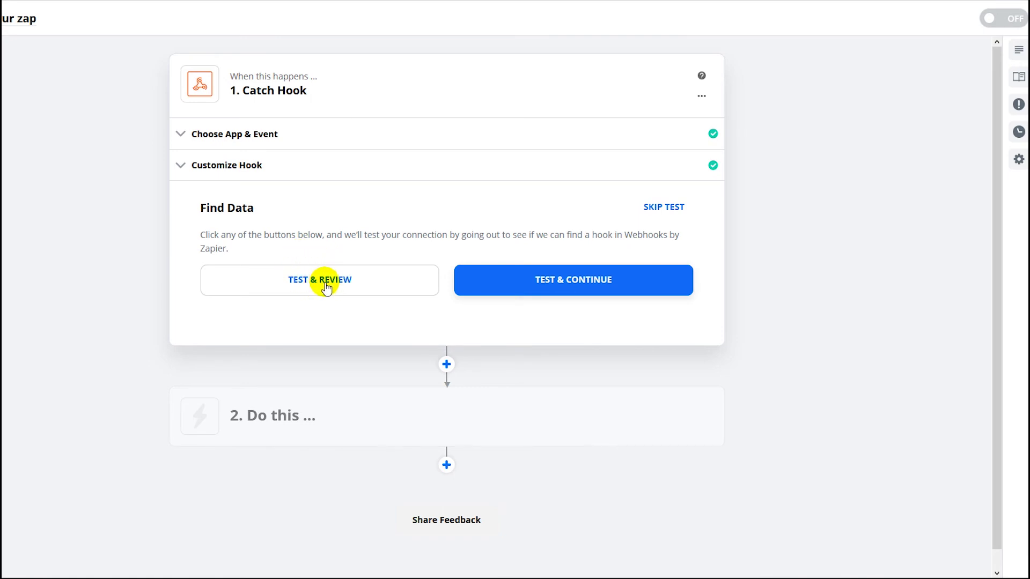
Start the Catch Hook trigger test so Zapier waits for incoming hook data
left_click(329, 287)
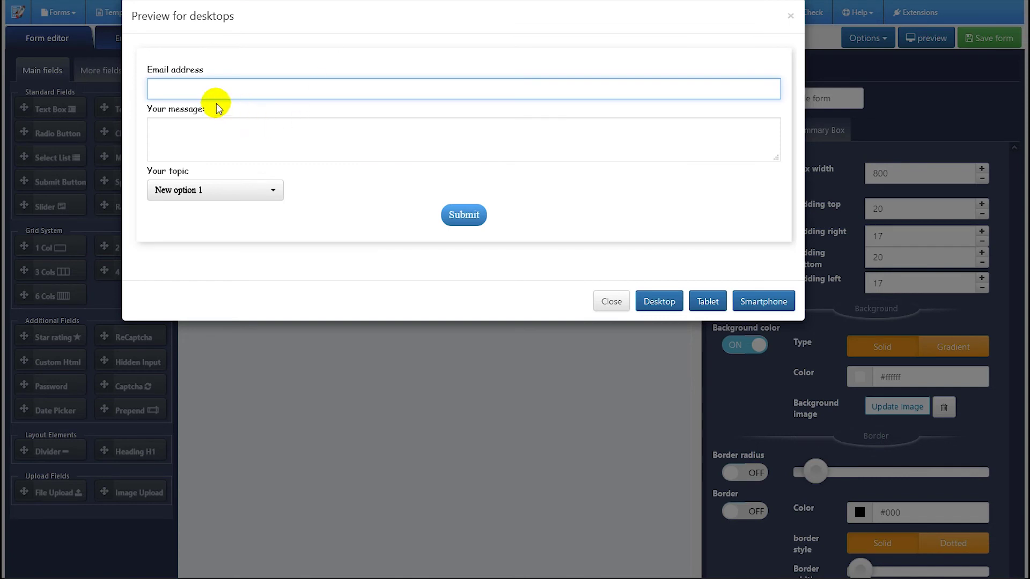
Submit a preview entry with an email address, message 'test' and topic New option 2
left_click(195, 97)
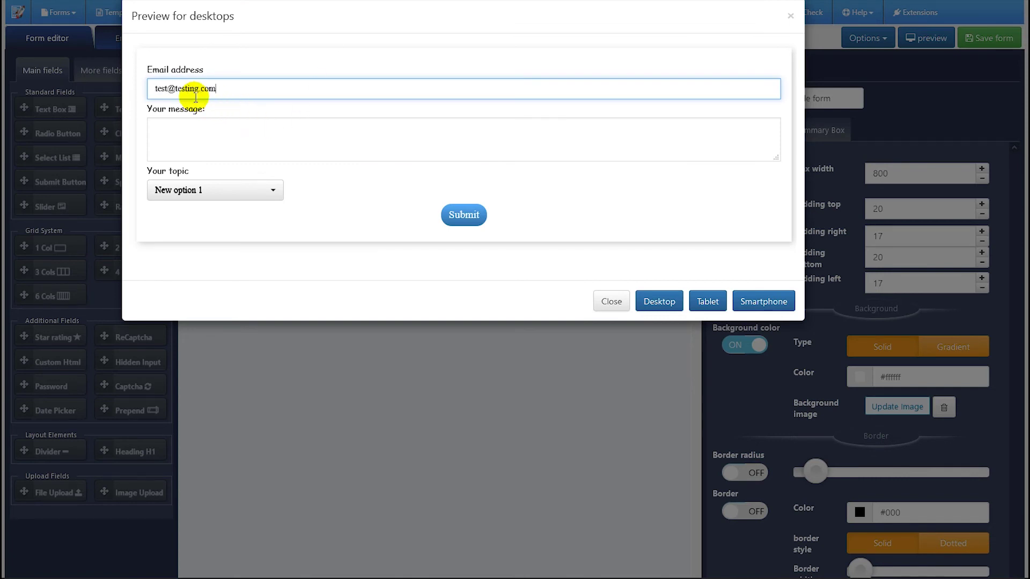
left_click(186, 131)
type("test")
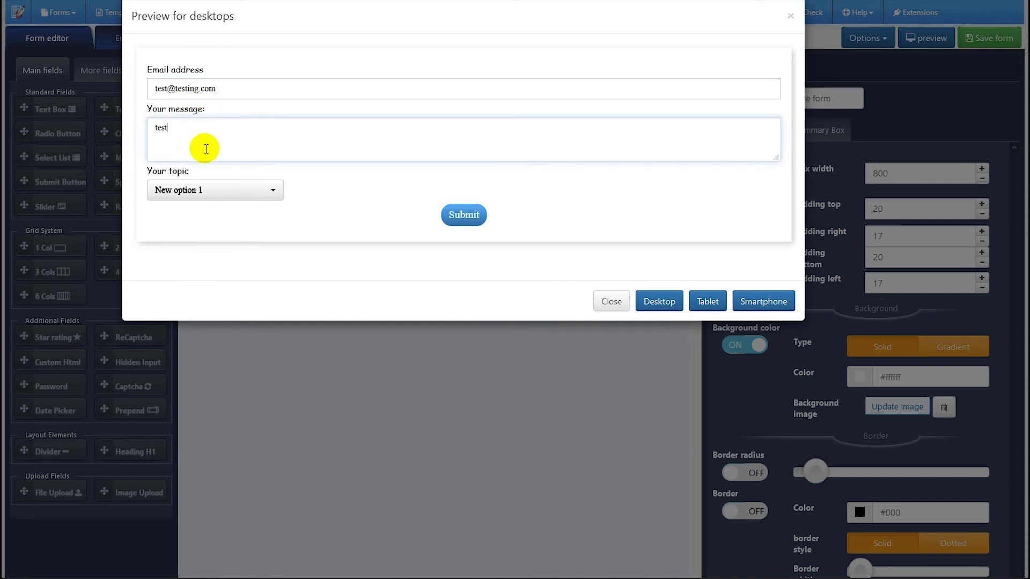
left_click(208, 196)
left_click(206, 230)
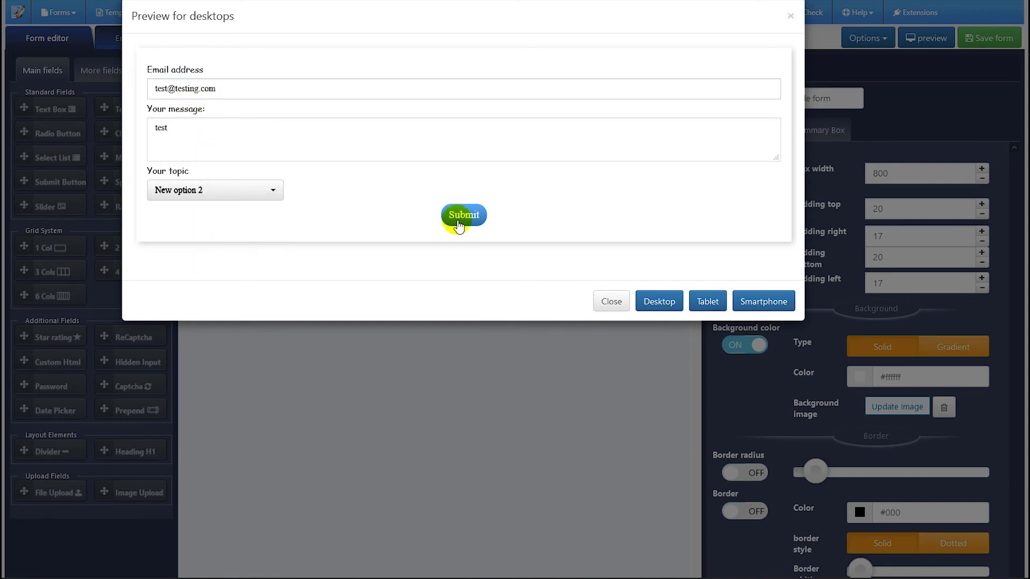
left_click(459, 216)
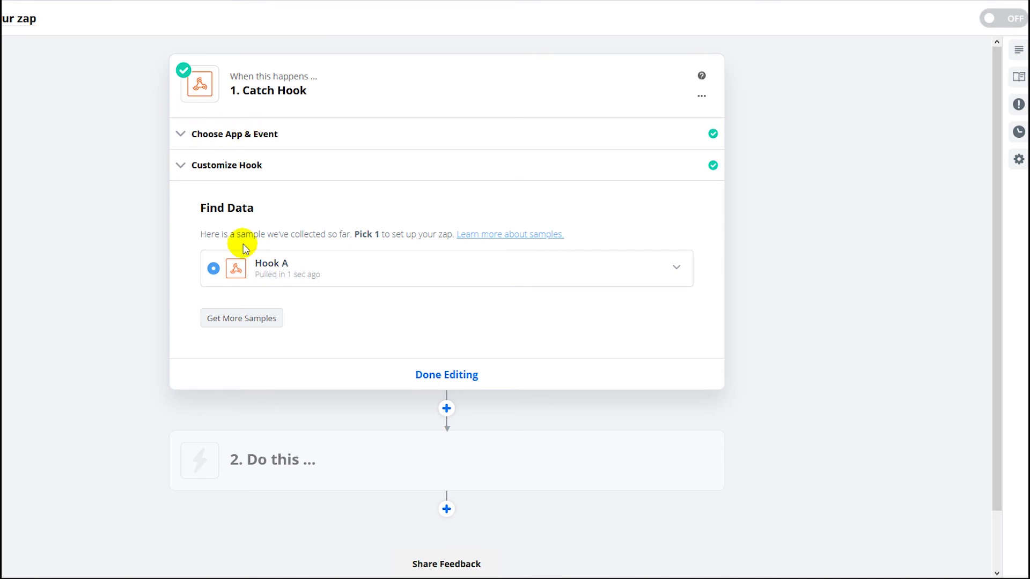
Expand sample Hook A and review its email, message and topic fields
left_click(275, 278)
scroll(285, 309, "down", 5)
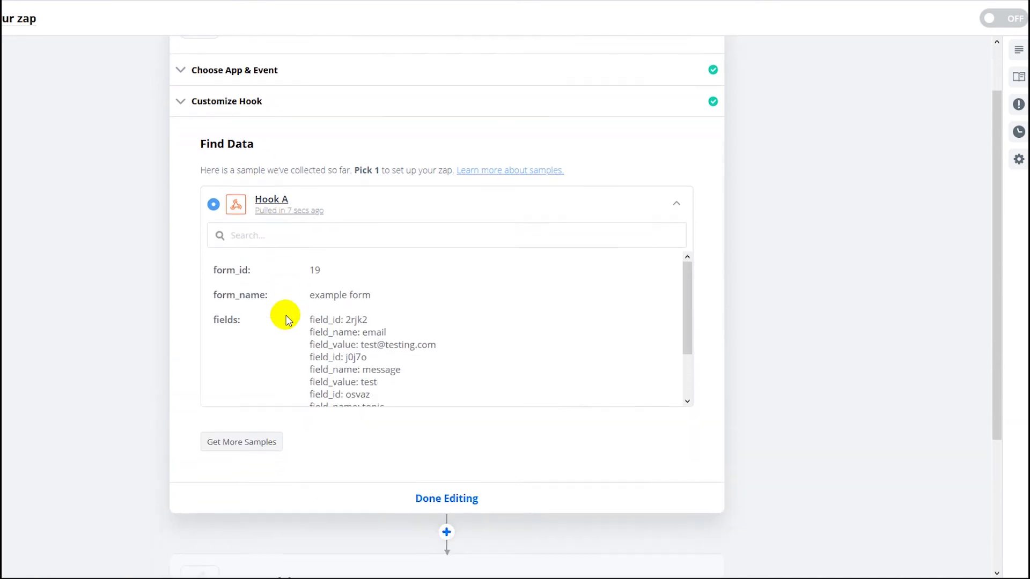
scroll(330, 306, "up", 1)
scroll(359, 322, "down", 1)
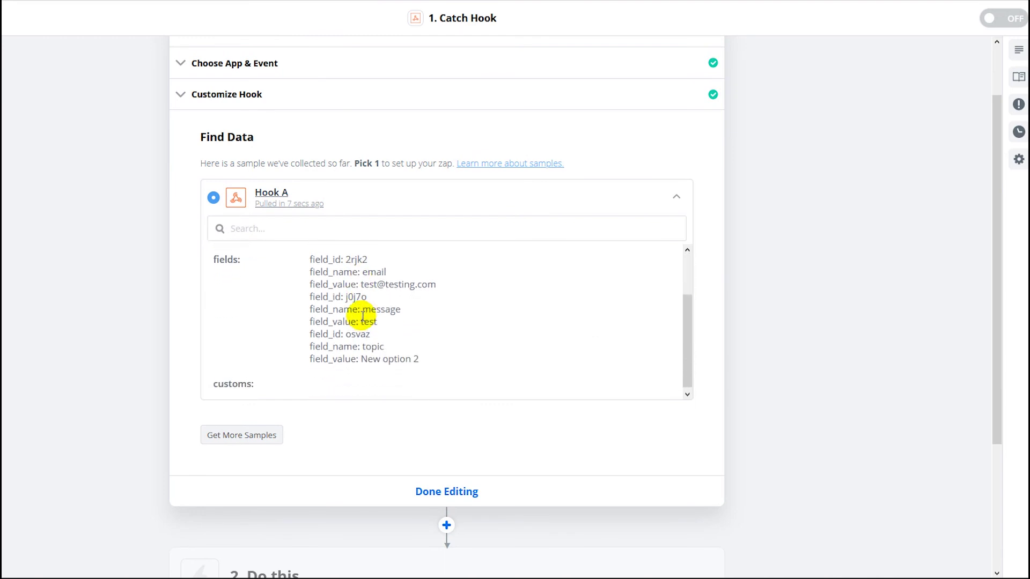
scroll(352, 321, "up", 2)
scroll(359, 319, "down", 1)
scroll(332, 294, "up", 1)
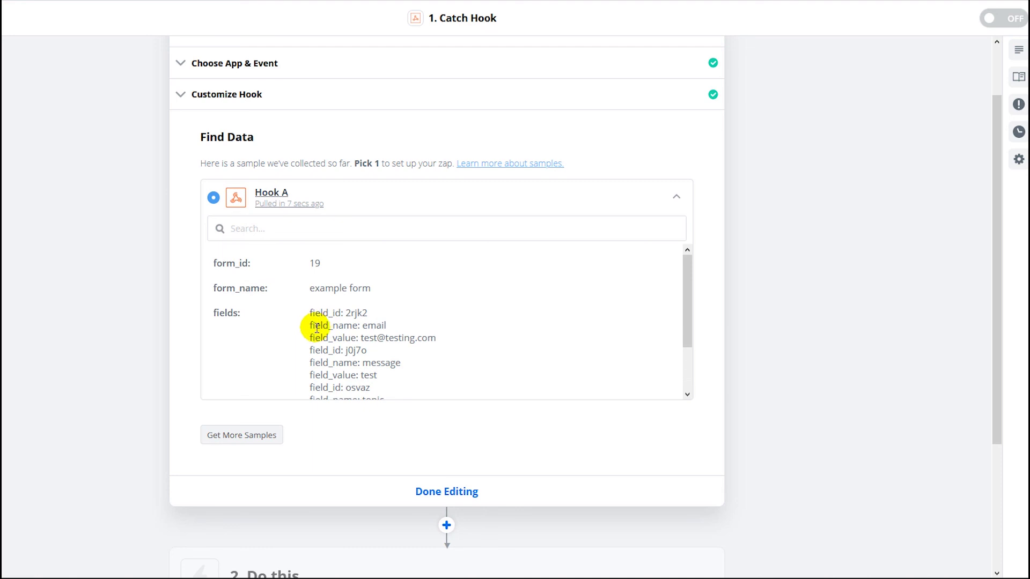
scroll(362, 339, "down", 1)
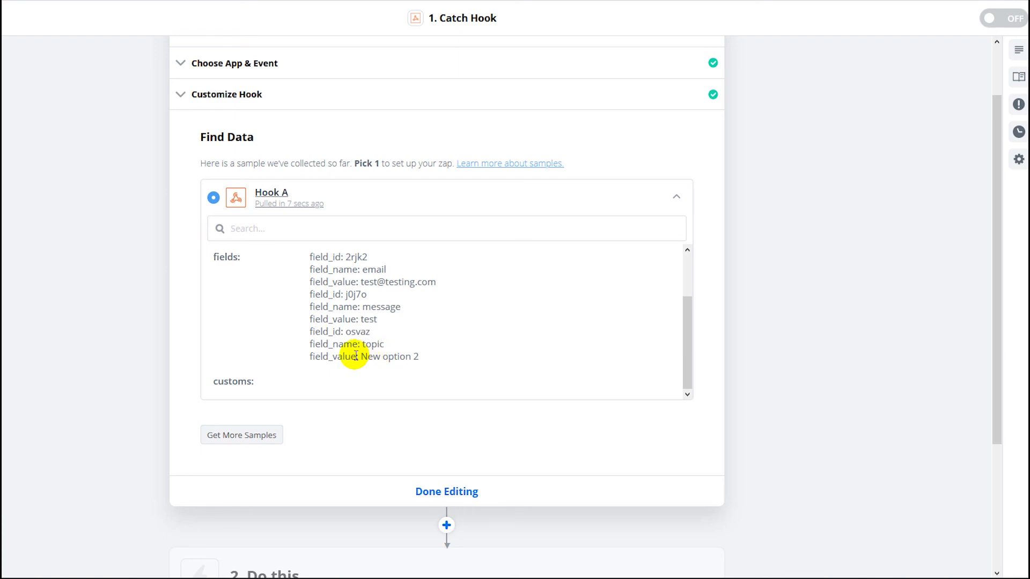
scroll(377, 332, "down", 1)
scroll(365, 334, "down", 2)
scroll(356, 334, "up", 4)
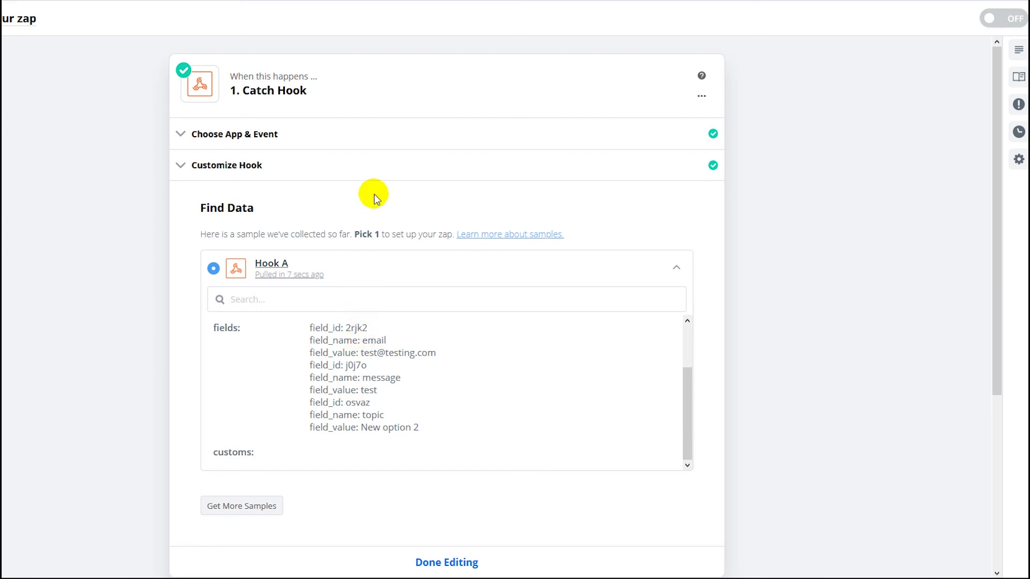
scroll(402, 279, "down", 1)
scroll(399, 300, "down", 3)
Finish the Catch Hook trigger and open the 'Do this' step's Choose App & Event list
left_click(449, 409)
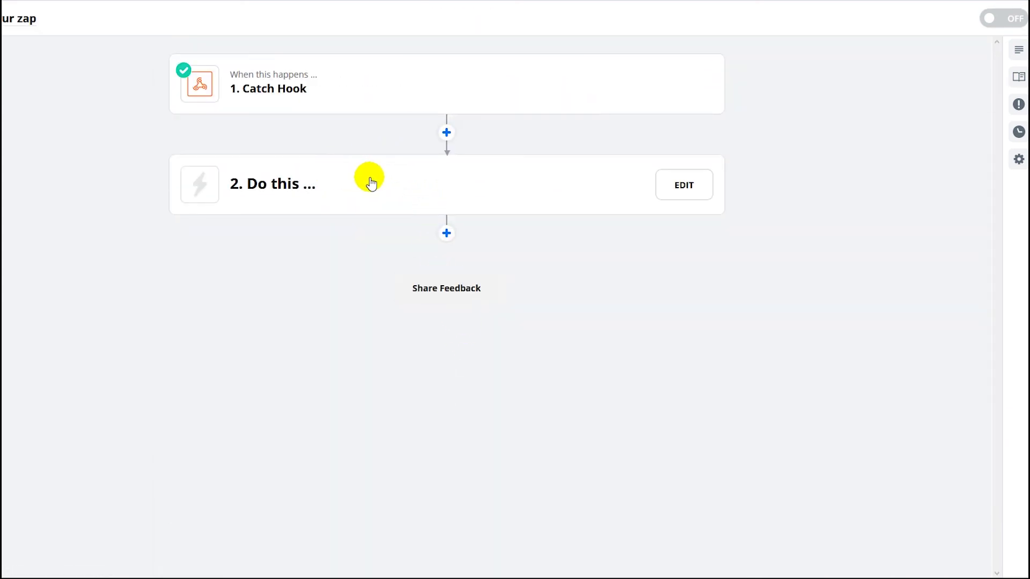
left_click(680, 184)
scroll(375, 445, "down", 3)
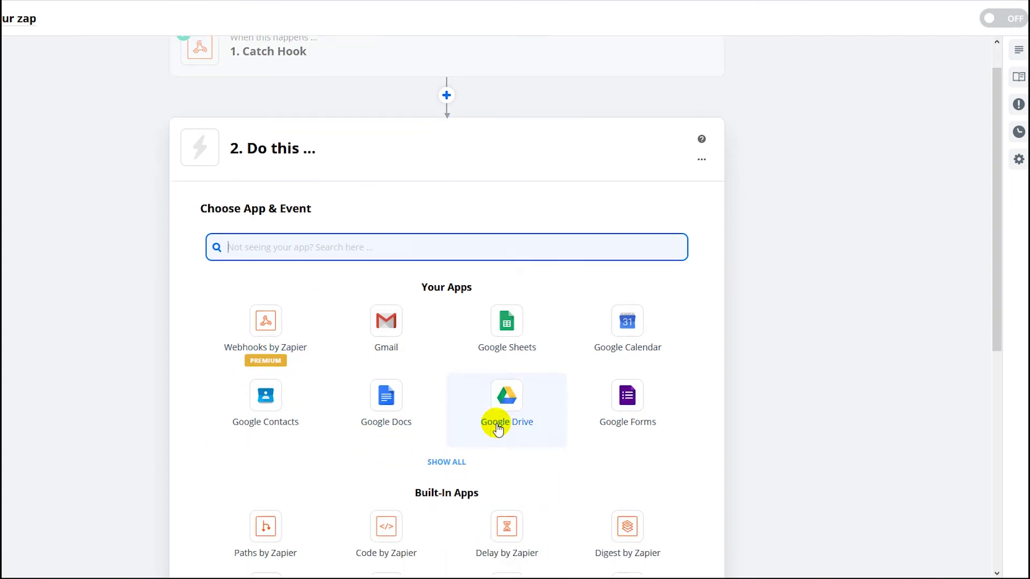
scroll(461, 391, "up", 1)
scroll(422, 354, "down", 2)
scroll(421, 355, "up", 3)
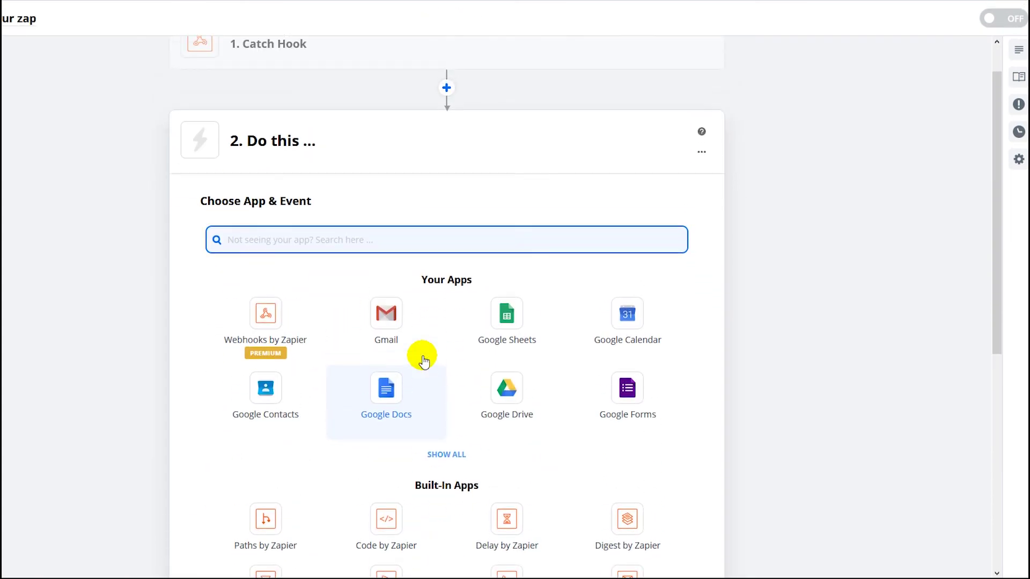
scroll(375, 279, "down", 1)
scroll(394, 291, "up", 2)
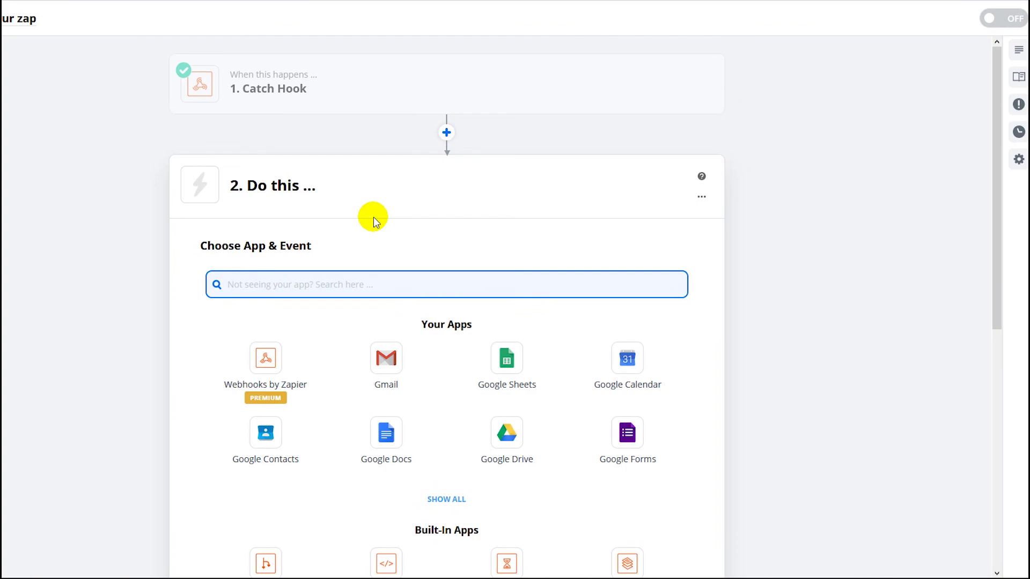